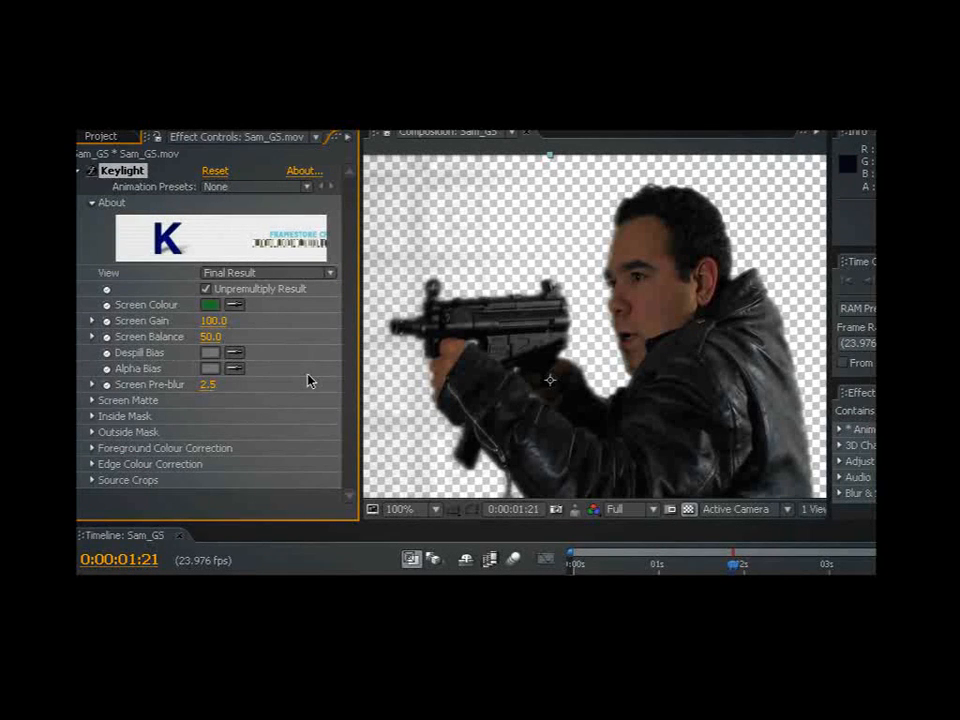
{"action": "left_click_drag", "start_coordinate": [531, 411], "coordinate": [539, 312]}
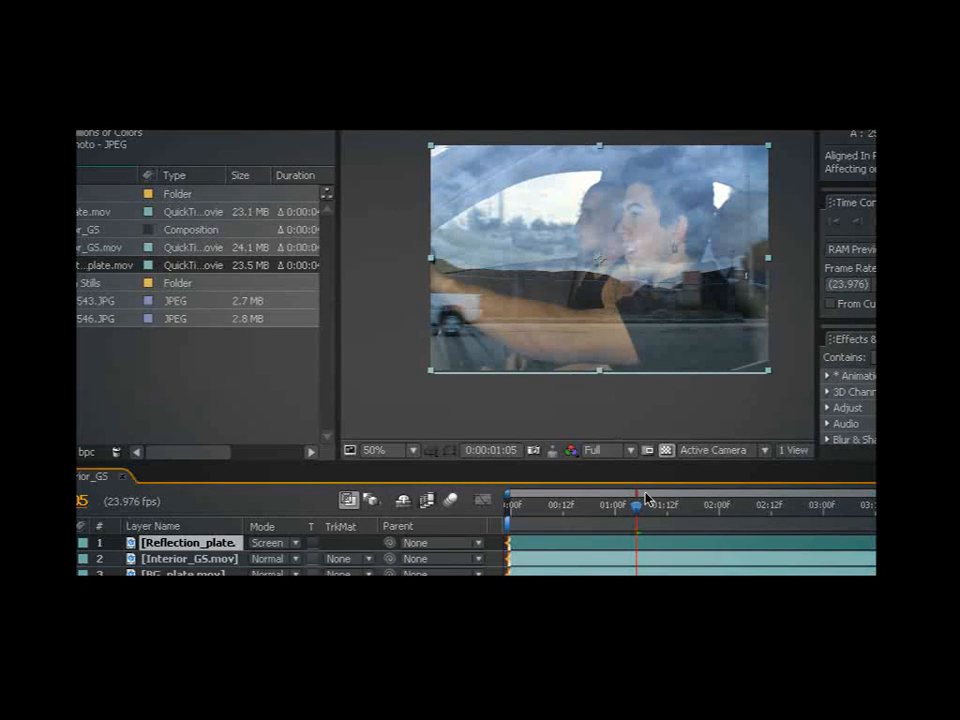
{"action": "left_click_drag", "start_coordinate": [645, 497], "coordinate": [563, 497]}
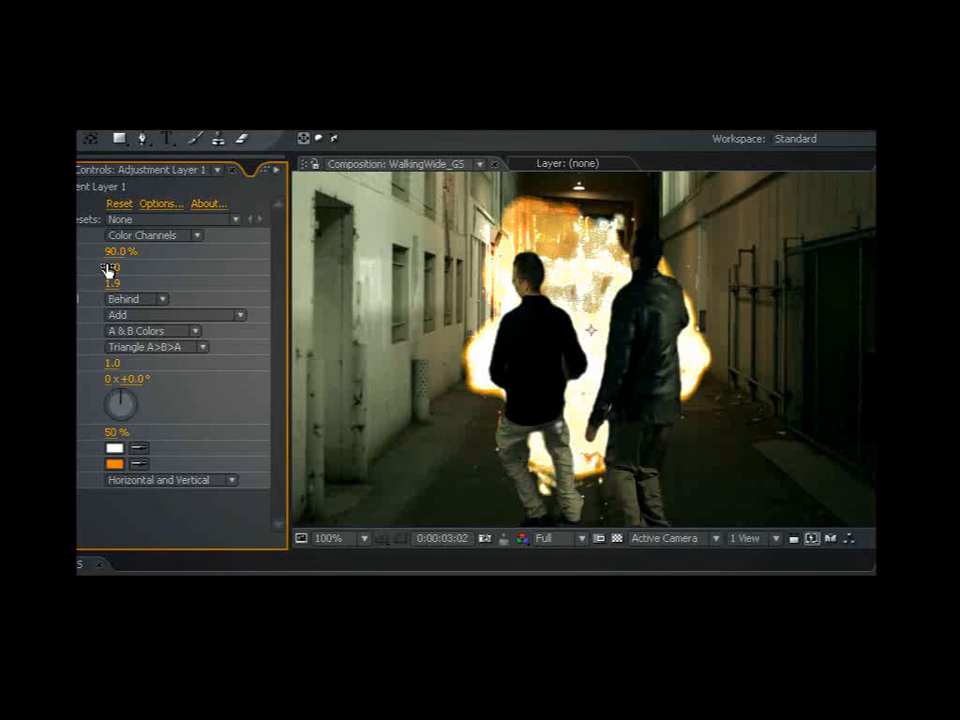
Increase the glow radius on Adjustment Layer 1 to spread the explosion's light around the two walking men
{"action": "mouse_move", "coordinate": [111, 266]}
{"action": "left_mouse_down"}
{"action": "mouse_move", "coordinate": [186, 267]}
{"action": "mouse_move", "coordinate": [111, 267]}
{"action": "left_mouse_up"}
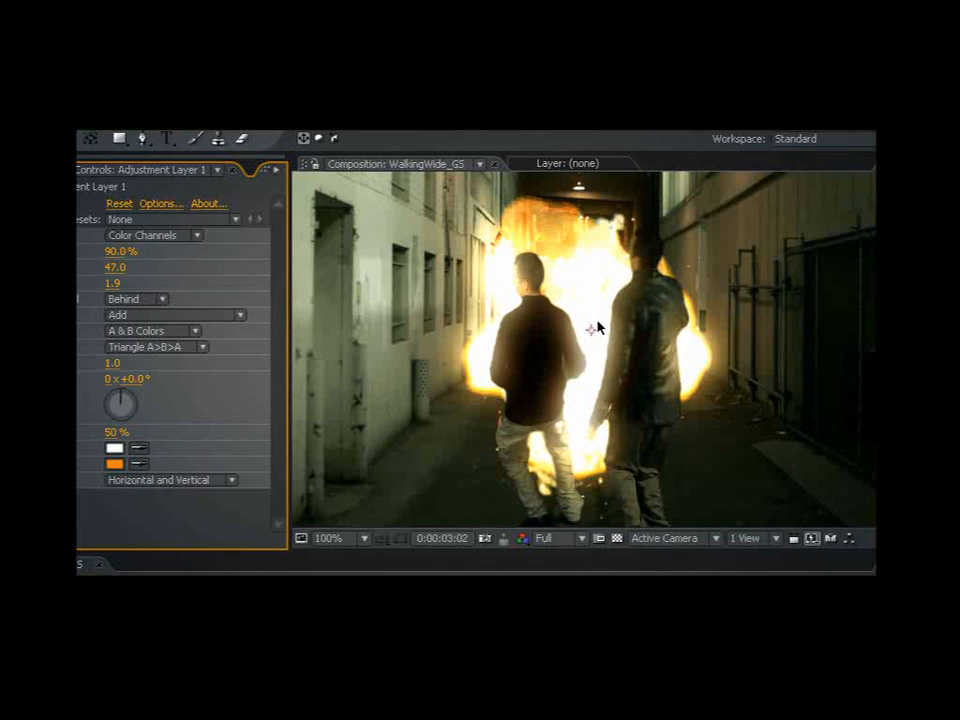
{"action": "left_click_drag", "start_coordinate": [115, 267], "coordinate": [165, 277]}
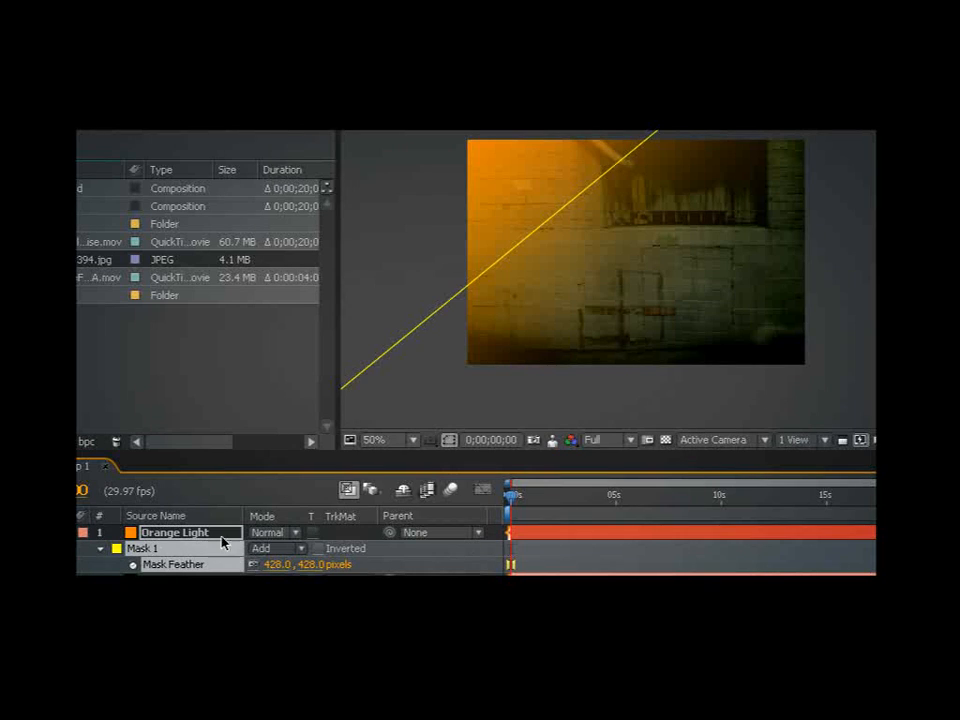
Set the blending mode of the Orange Light layer to Overlay
{"action": "left_click", "coordinate": [275, 532]}
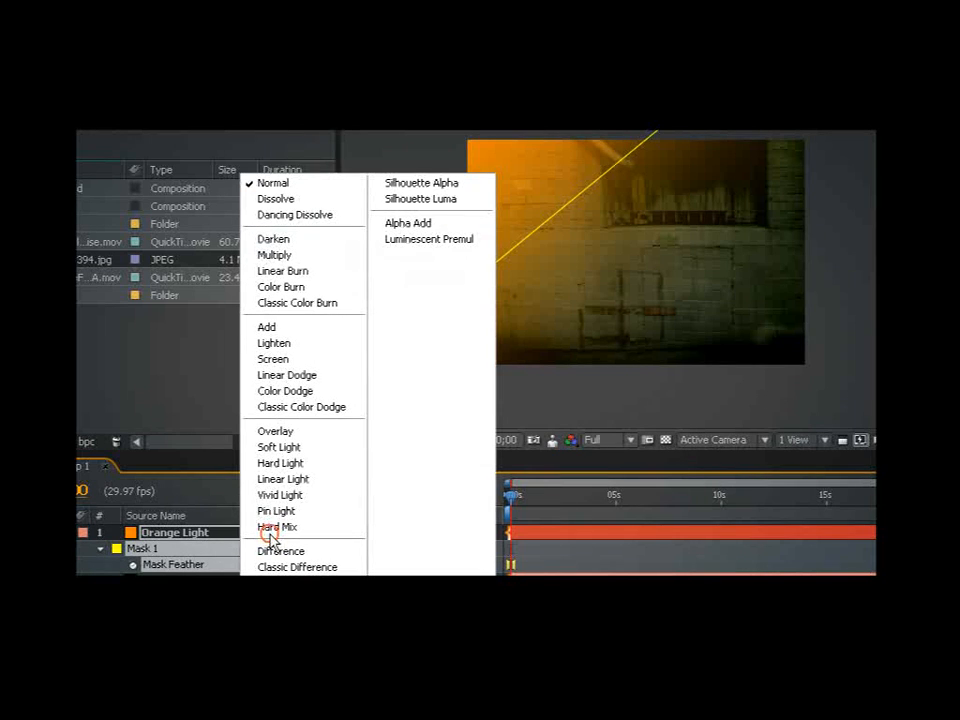
{"action": "left_click", "coordinate": [313, 431]}
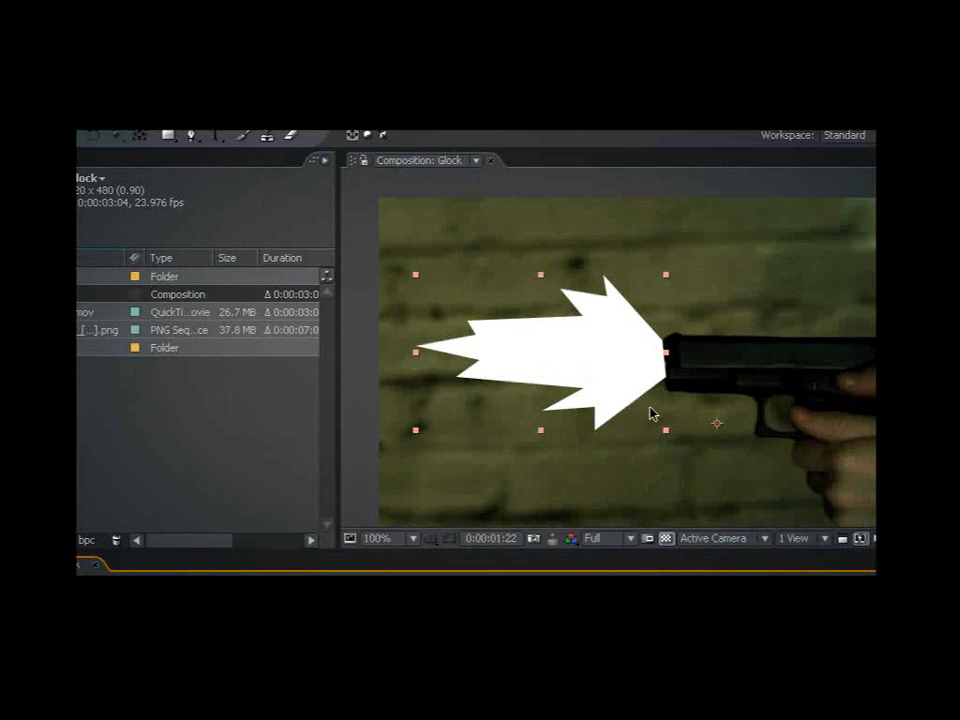
{"action": "scroll", "coordinate": [634, 399], "scroll_direction": "down", "scroll_amount": 1}
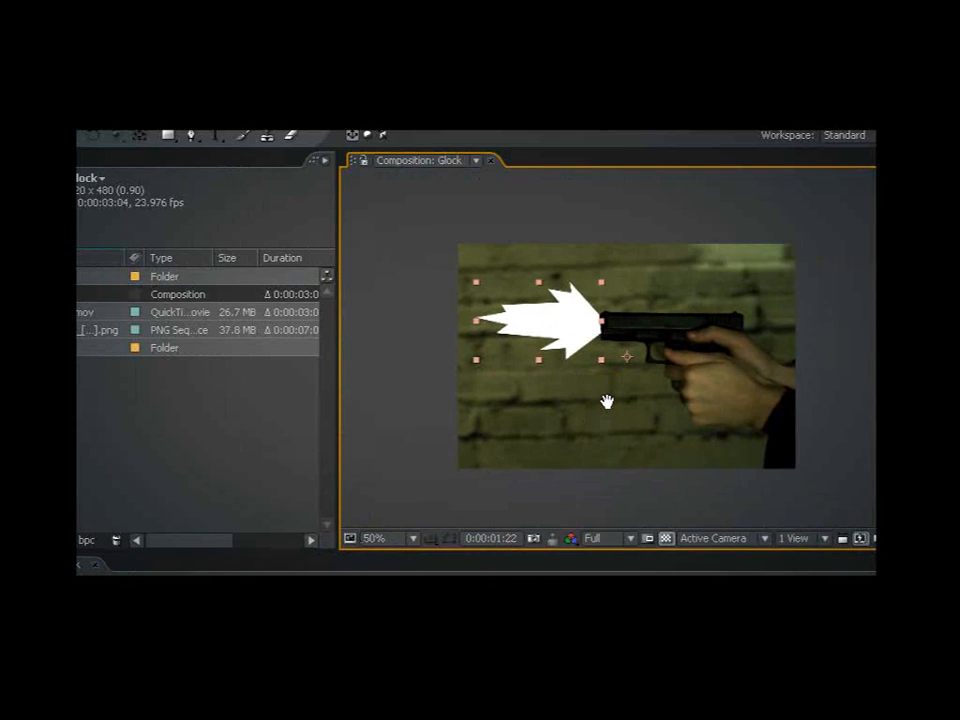
{"action": "scroll", "coordinate": [566, 372], "scroll_direction": "up", "scroll_amount": 1}
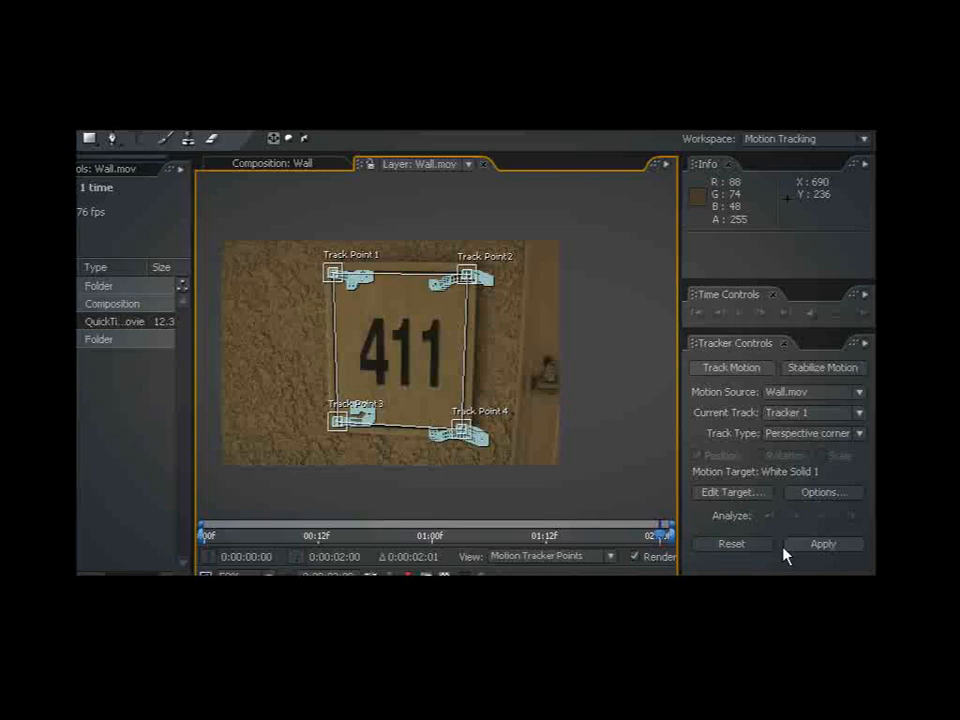
Apply the perspective corner track of Wall.mov to White Solid 1
{"action": "left_click", "coordinate": [812, 544]}
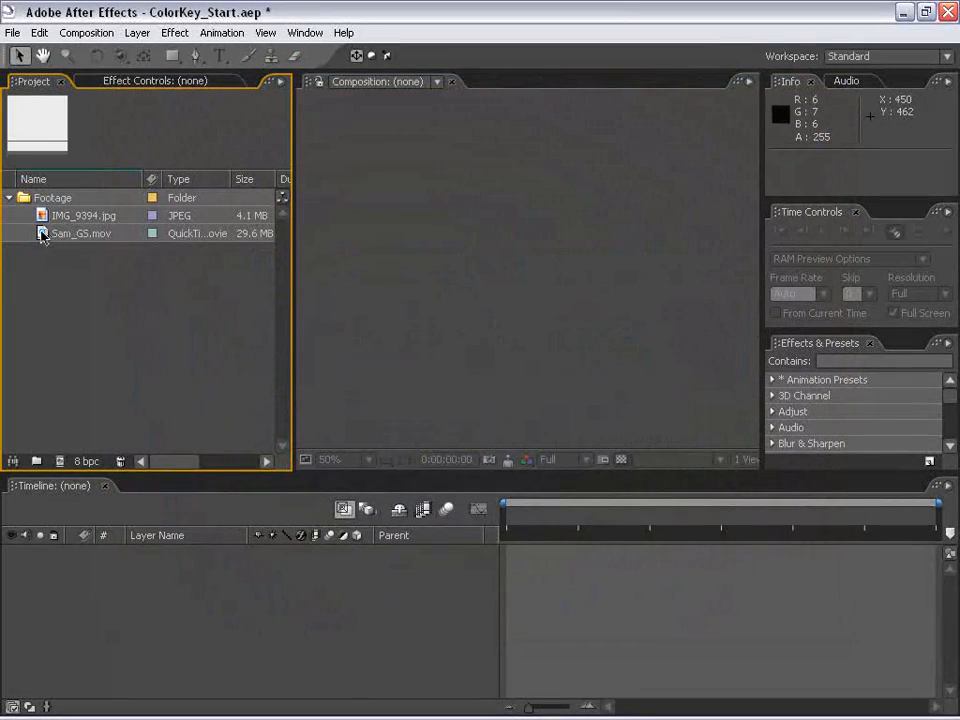
Preview the Sam_GS.mov green-screen footage by scrubbing through it, and close its preview window
{"action": "double_click", "coordinate": [42, 234]}
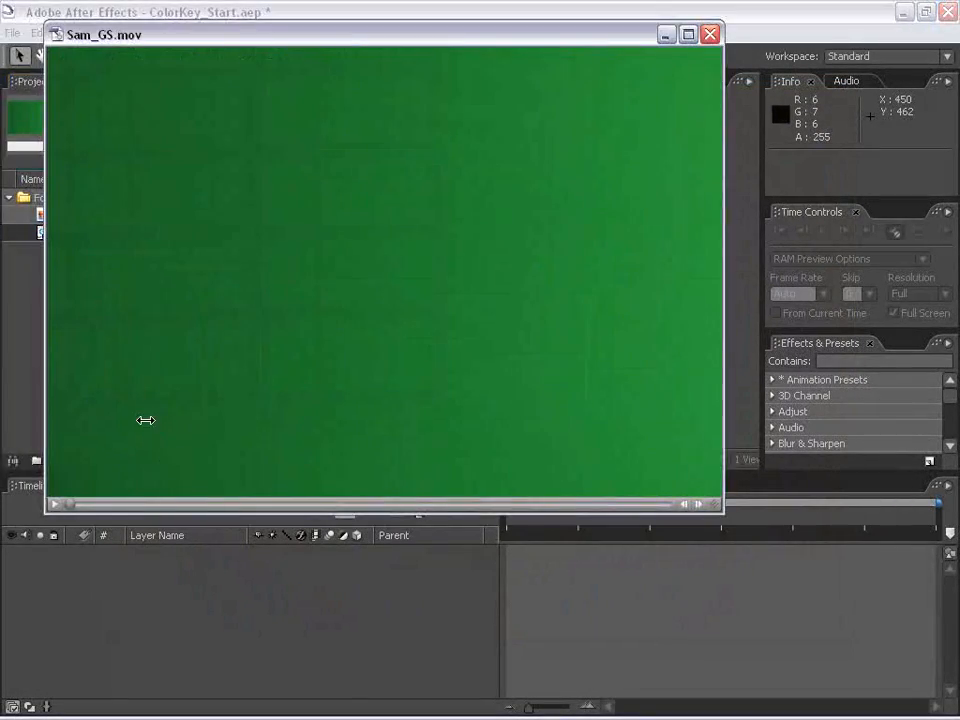
{"action": "left_click_drag", "start_coordinate": [103, 506], "coordinate": [263, 503]}
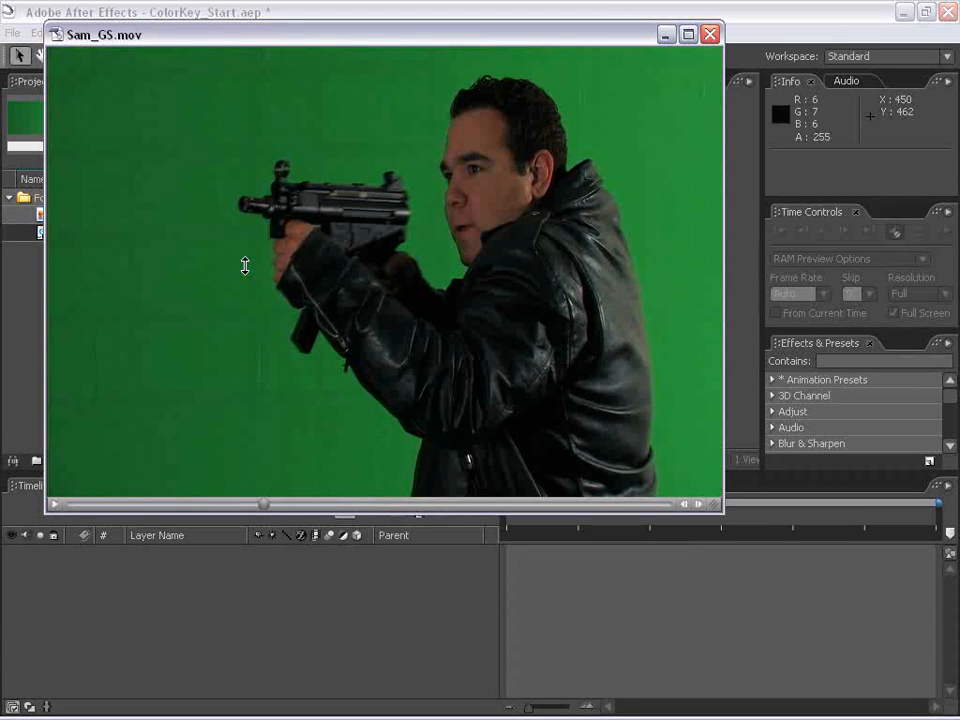
{"action": "left_click_drag", "start_coordinate": [640, 35], "coordinate": [629, 136]}
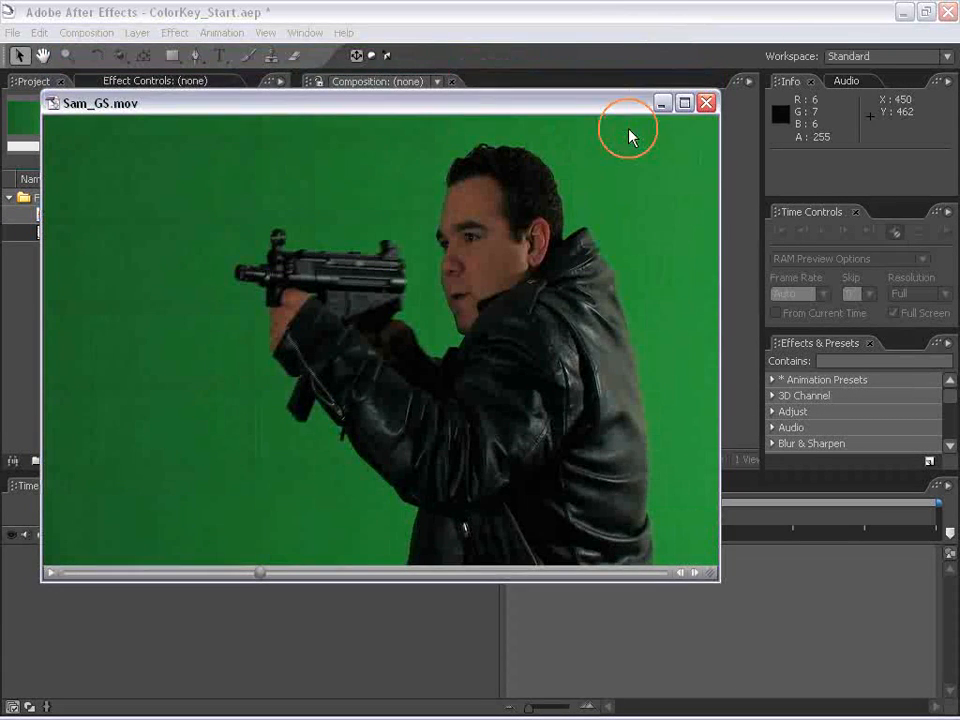
{"action": "left_click", "coordinate": [707, 102]}
{"action": "left_click", "coordinate": [54, 321]}
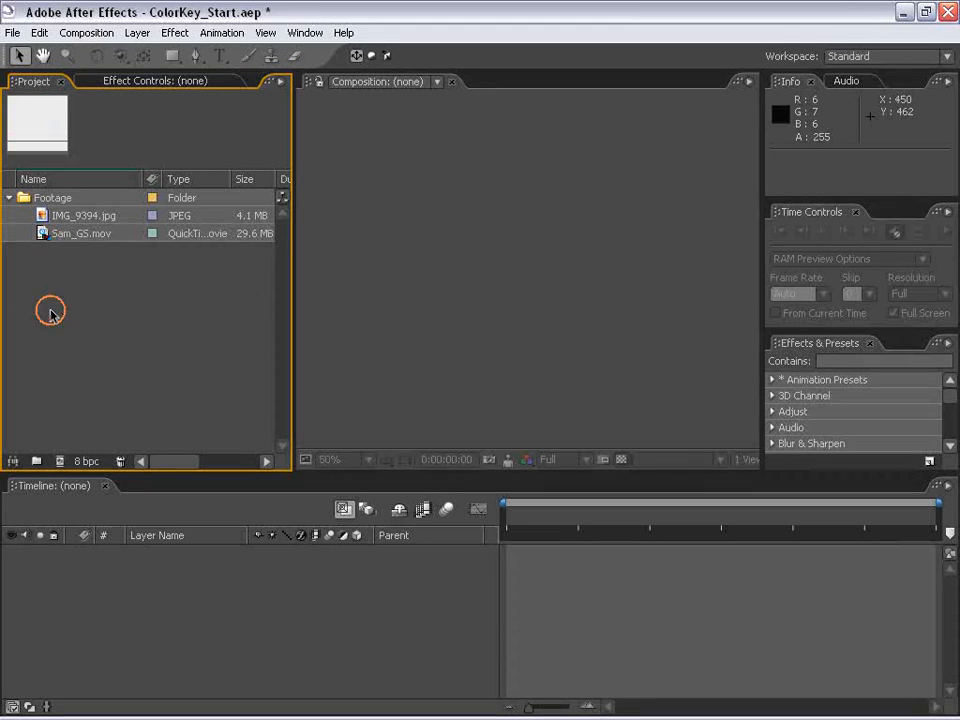
Create a composition from Sam_GS.mov and move the current time to 0:00:02:02
{"action": "left_click_drag", "start_coordinate": [45, 233], "coordinate": [489, 276]}
{"action": "left_click_drag", "start_coordinate": [527, 545], "coordinate": [685, 548]}
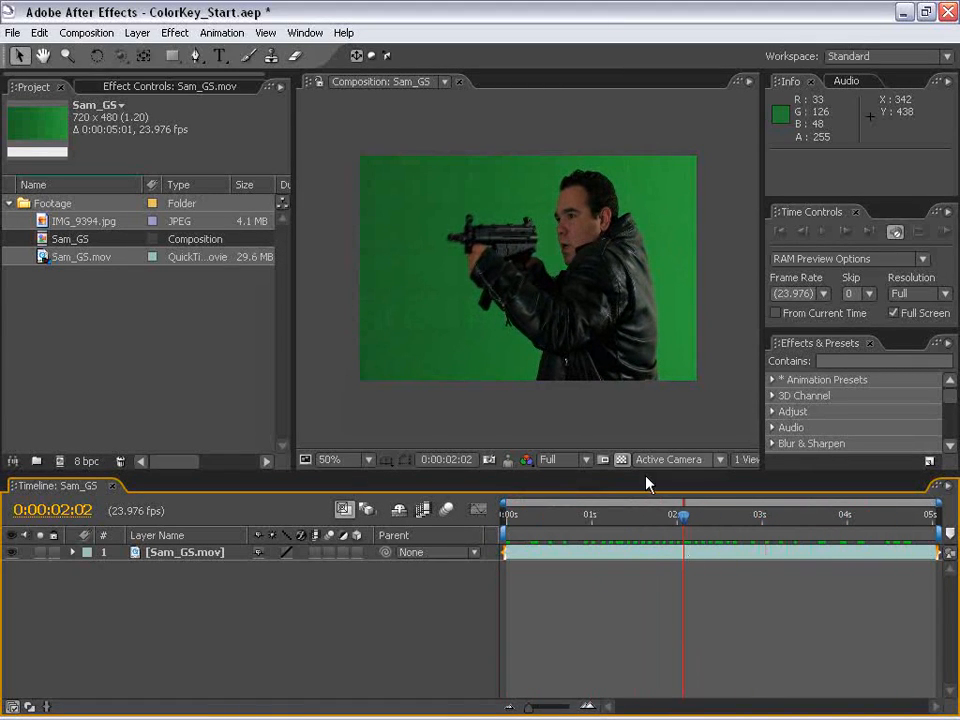
Examine the actor and green background up close, and check the footage at 0:00:03:19
{"action": "scroll", "coordinate": [621, 420], "scroll_direction": "up", "scroll_amount": 1}
{"action": "left_click_drag", "start_coordinate": [637, 297], "coordinate": [575, 323]}
{"action": "scroll", "coordinate": [575, 323], "scroll_direction": "down", "scroll_amount": 1}
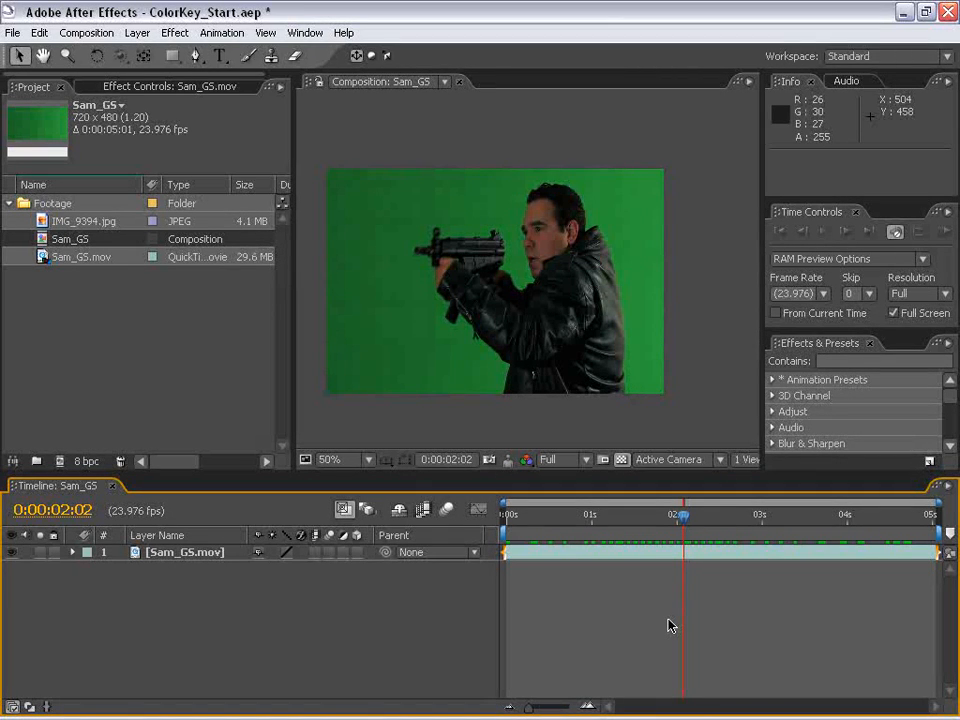
{"action": "scroll", "coordinate": [499, 334], "scroll_direction": "up", "scroll_amount": 1}
{"action": "left_click_drag", "start_coordinate": [552, 343], "coordinate": [551, 371]}
{"action": "scroll", "coordinate": [551, 372], "scroll_direction": "down", "scroll_amount": 1}
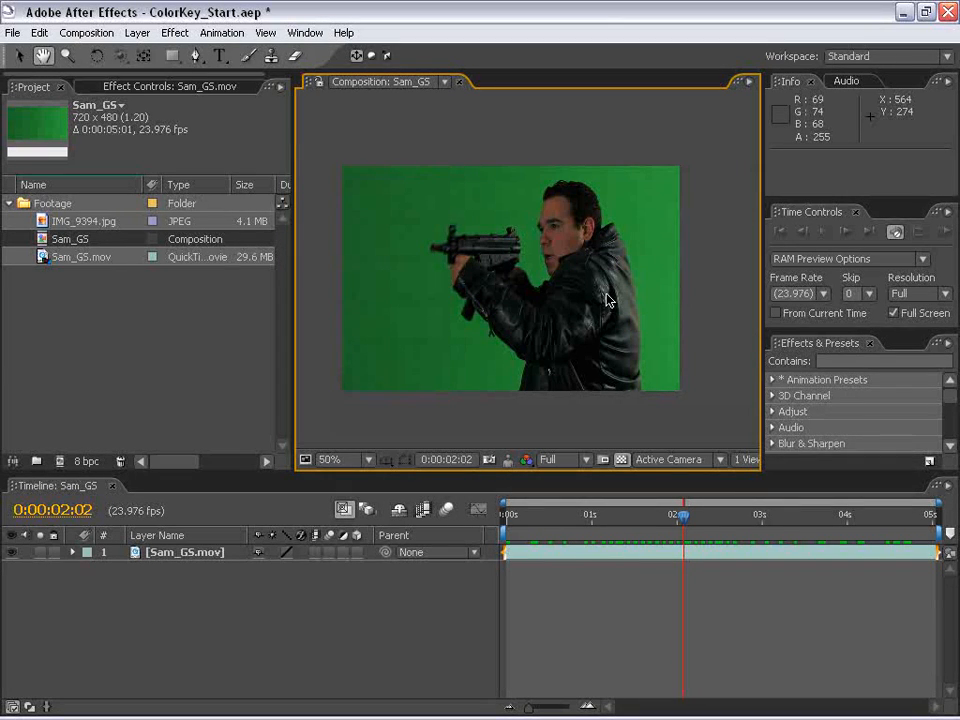
{"action": "left_click_drag", "start_coordinate": [727, 523], "coordinate": [829, 535]}
{"action": "key", "text": "v"}
{"action": "left_click", "coordinate": [793, 566]}
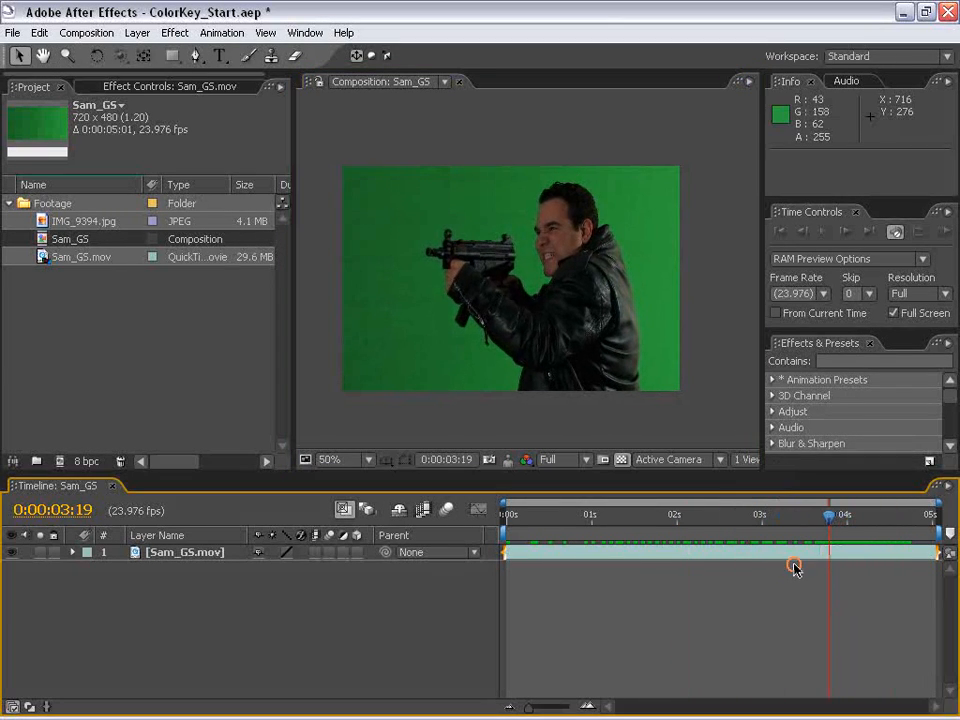
{"action": "left_click", "coordinate": [717, 556]}
{"action": "left_click", "coordinate": [705, 573]}
{"action": "left_click", "coordinate": [623, 613]}
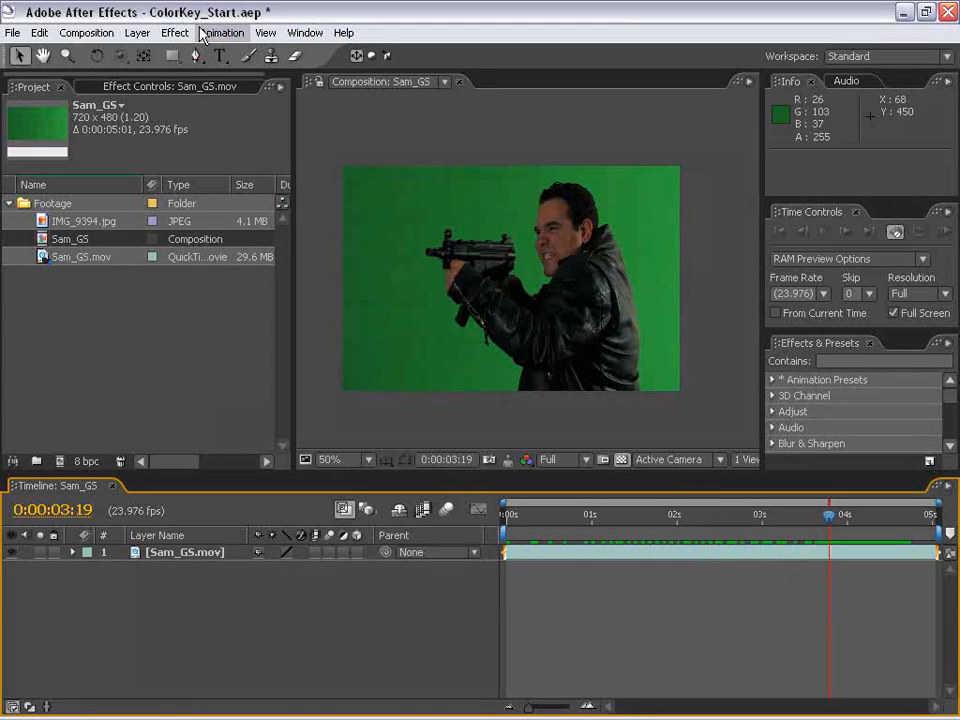
Apply the Keylight effect to the Sam_GS.mov layer
{"action": "left_click", "coordinate": [386, 234]}
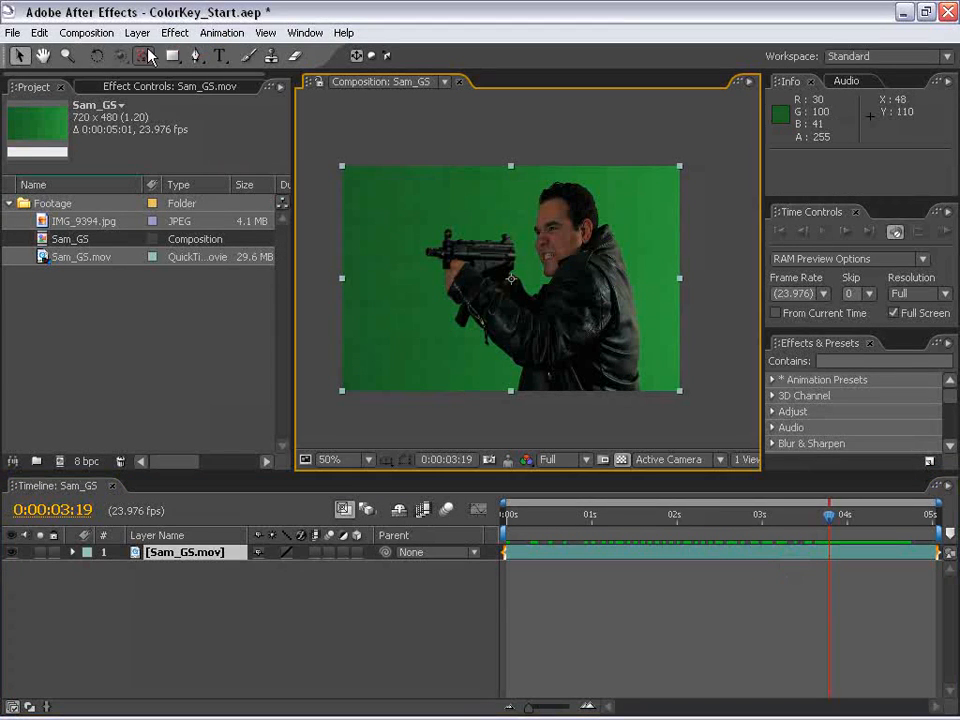
{"action": "left_click", "coordinate": [175, 32]}
{"action": "mouse_move", "coordinate": [224, 271]}
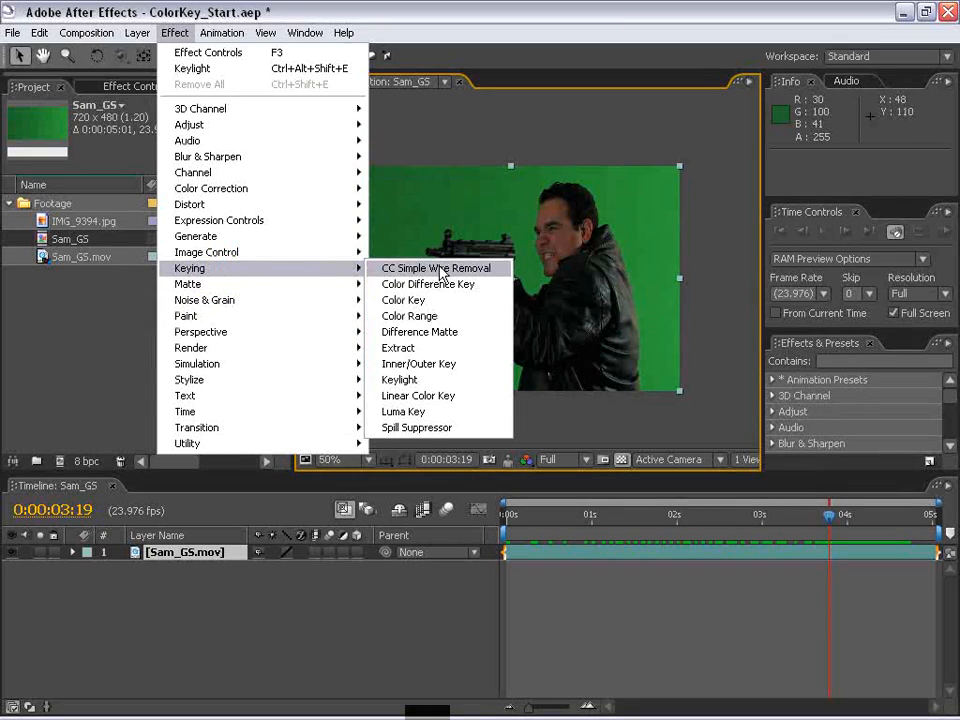
{"action": "left_click", "coordinate": [415, 378]}
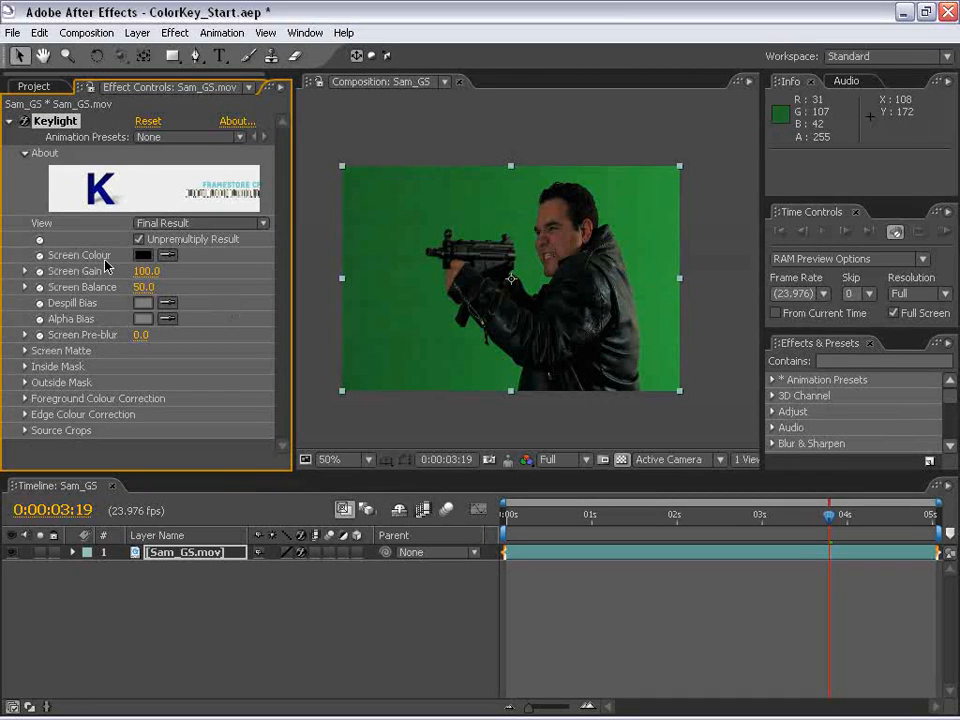
Sample the green background between the gun and the actor's face as Keylight's Screen Colour
{"action": "left_click", "coordinate": [168, 257]}
{"action": "left_click", "coordinate": [521, 221]}
{"action": "scroll", "coordinate": [513, 304], "scroll_direction": "up", "scroll_amount": 1}
Toggle the transparency grid to compare the key against black, and leave the grid switched on
{"action": "left_click", "coordinate": [624, 462]}
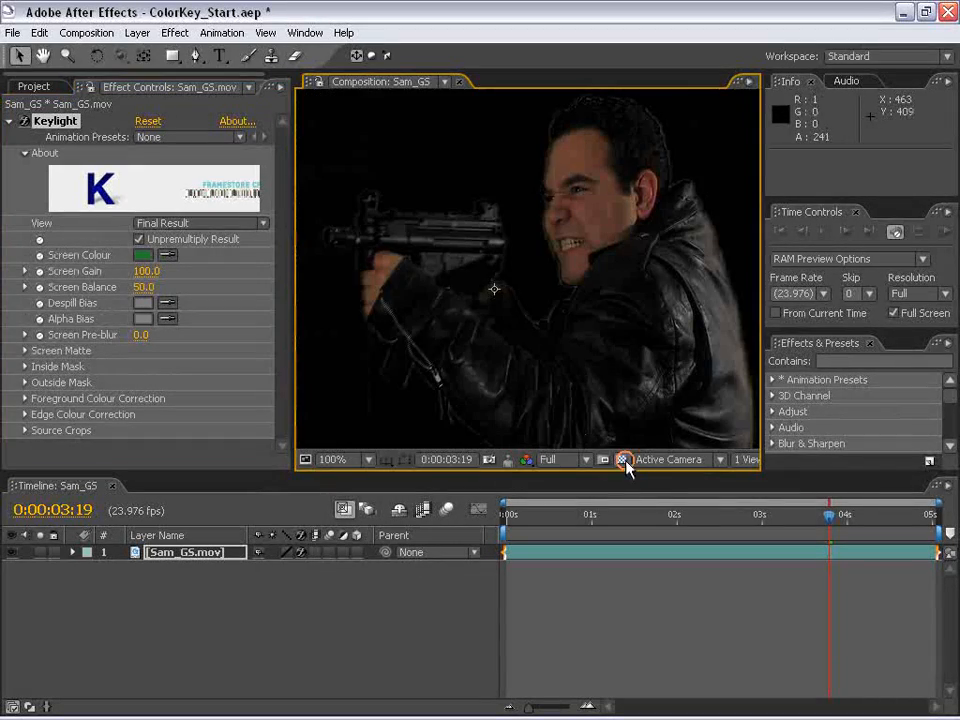
{"action": "left_click", "coordinate": [624, 462]}
{"action": "left_click", "coordinate": [624, 462]}
{"action": "left_click", "coordinate": [624, 462]}
{"action": "left_click", "coordinate": [624, 462]}
{"action": "scroll", "coordinate": [553, 311], "scroll_direction": "down", "scroll_amount": 1}
{"action": "left_click_drag", "start_coordinate": [534, 322], "coordinate": [534, 300]}
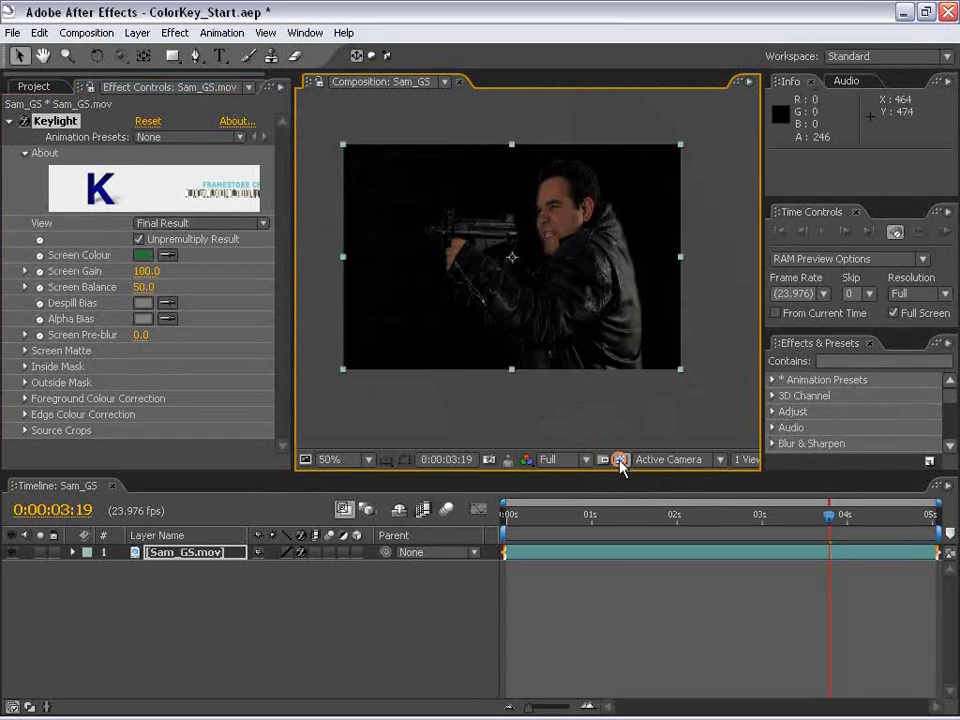
{"action": "left_click", "coordinate": [622, 460]}
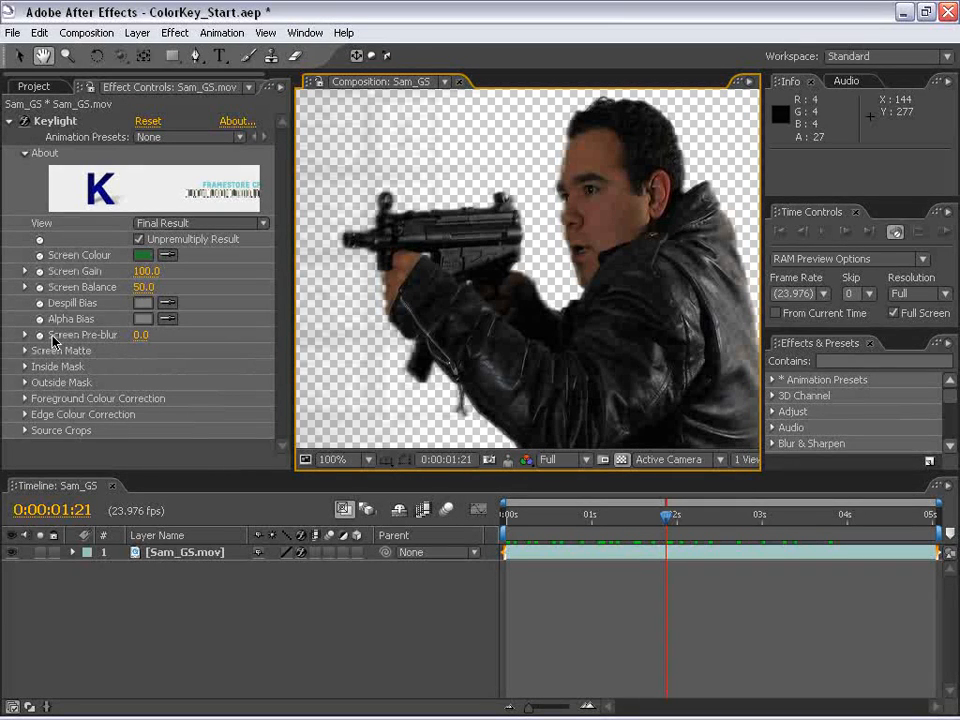
Set Keylight's Screen Pre-blur to 3
{"action": "left_click", "coordinate": [139, 342]}
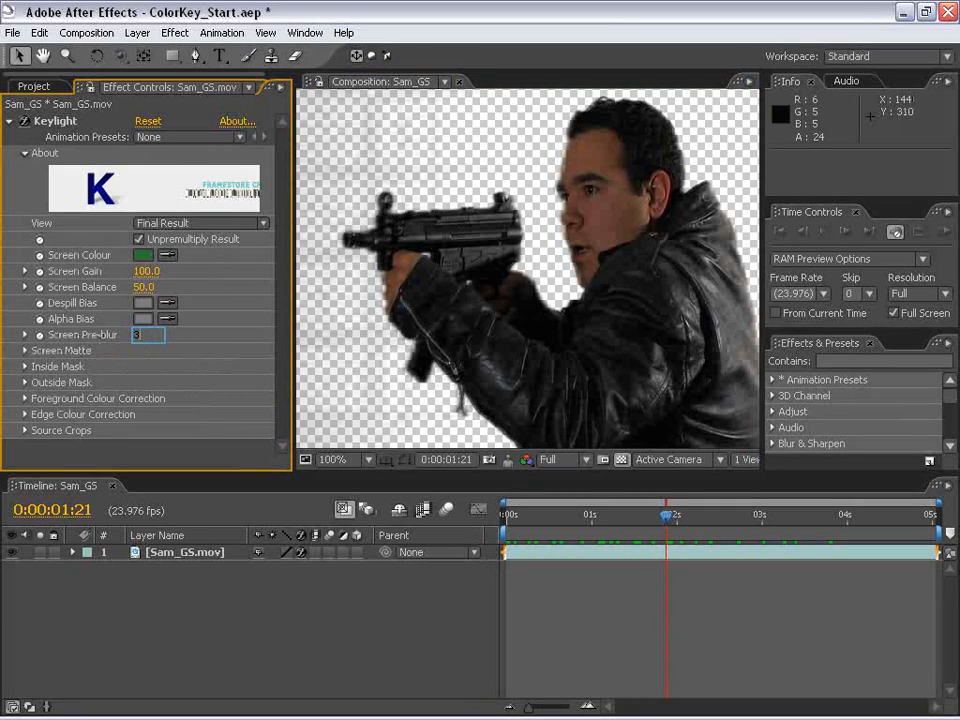
{"action": "type", "text": "3"}
{"action": "key", "text": "Return"}
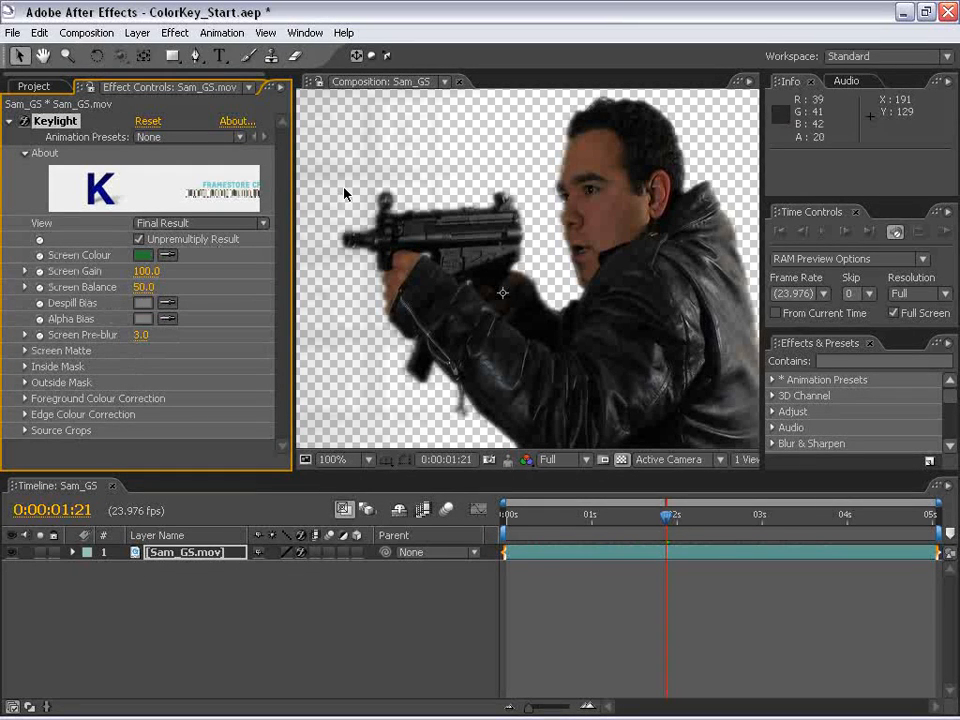
Switch the Keylight view to Screen Matte and set the Screen Pre-blur to 2.5
{"action": "left_click", "coordinate": [185, 223]}
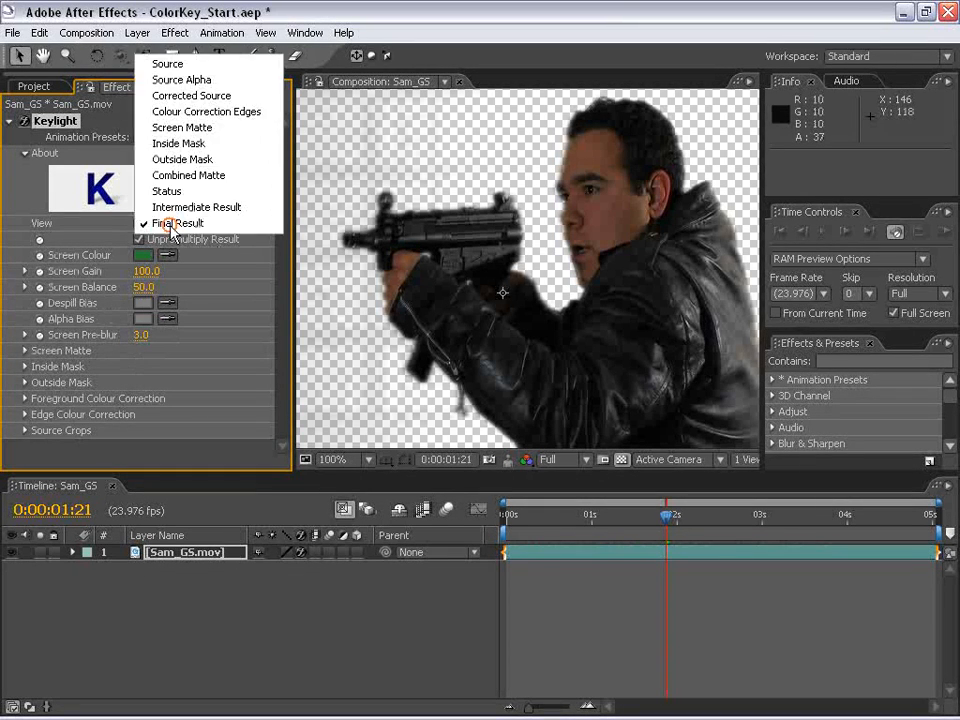
{"action": "left_click", "coordinate": [175, 128]}
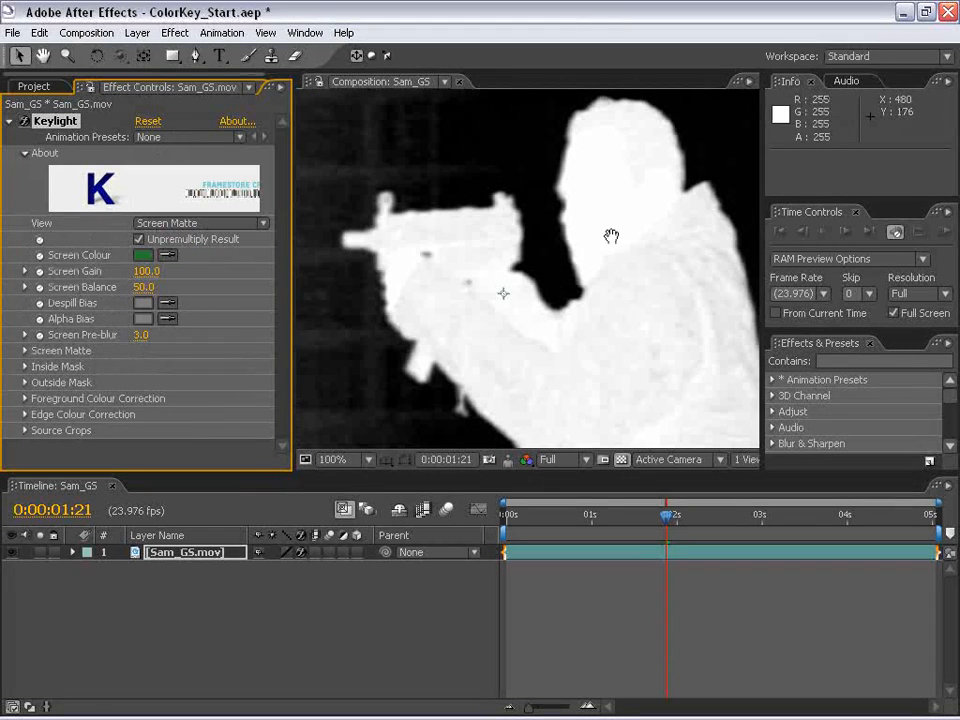
{"action": "left_click_drag", "start_coordinate": [141, 335], "coordinate": [117, 330]}
{"action": "left_click", "coordinate": [141, 337]}
{"action": "type", "text": "2.5"}
{"action": "key", "text": "Return"}
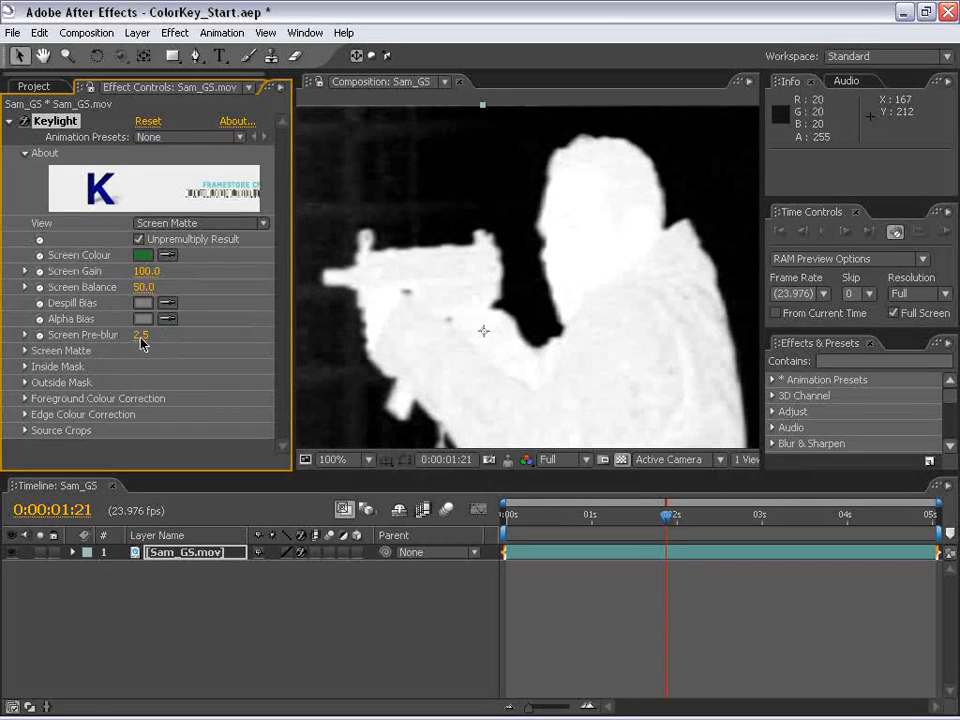
Return the Keylight view to Final Result and inspect the keyed jacket and gun edges
{"action": "left_click", "coordinate": [160, 228]}
{"action": "left_click", "coordinate": [199, 326]}
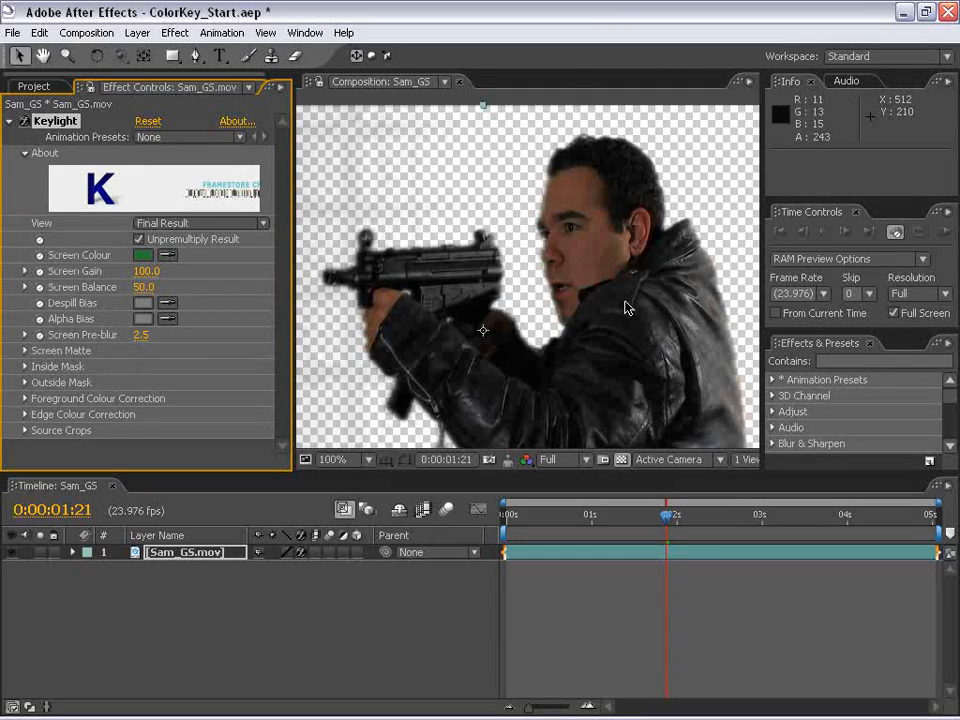
{"action": "left_click_drag", "start_coordinate": [463, 362], "coordinate": [473, 266]}
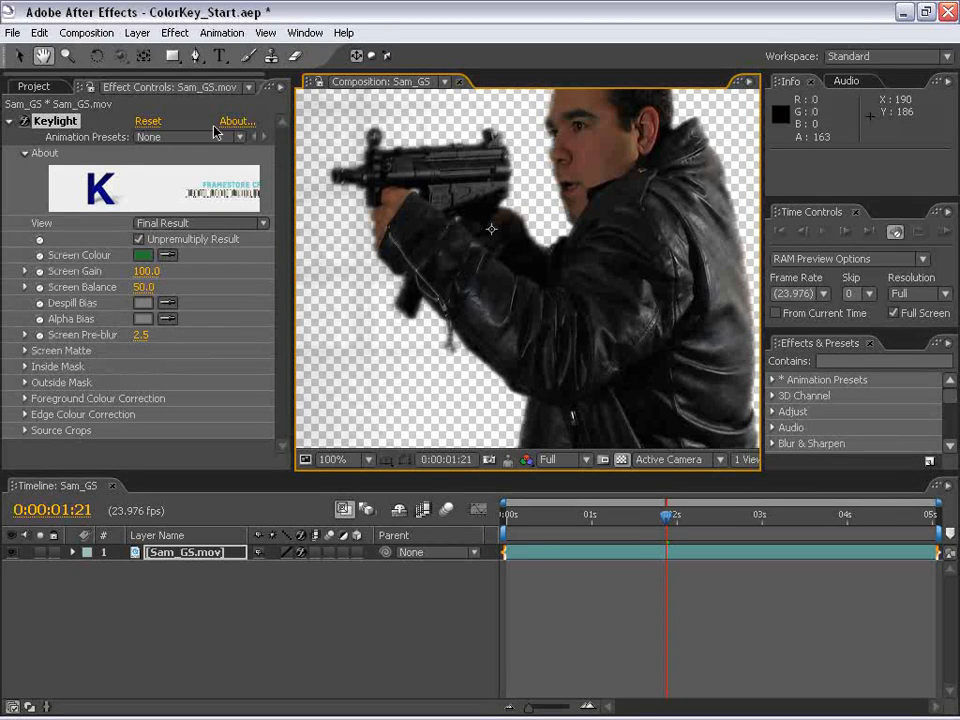
Expand Keylight's Screen Matte settings and display the Screen Matte view to examine the background beside the gun
{"action": "left_click", "coordinate": [24, 351]}
{"action": "left_click", "coordinate": [281, 336]}
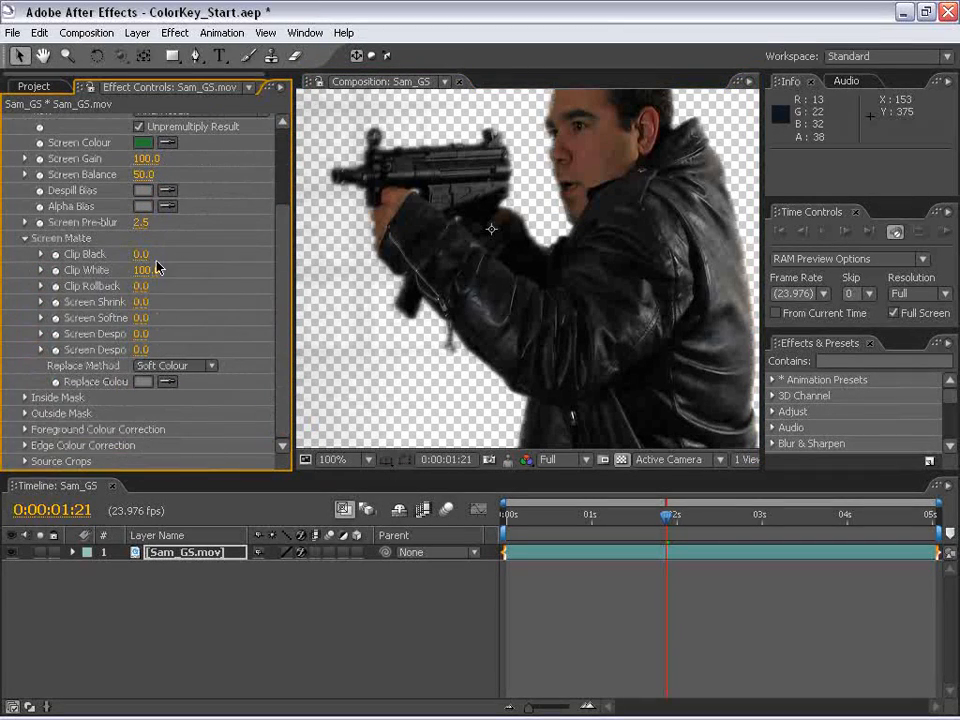
{"action": "left_click_drag", "start_coordinate": [281, 343], "coordinate": [281, 289]}
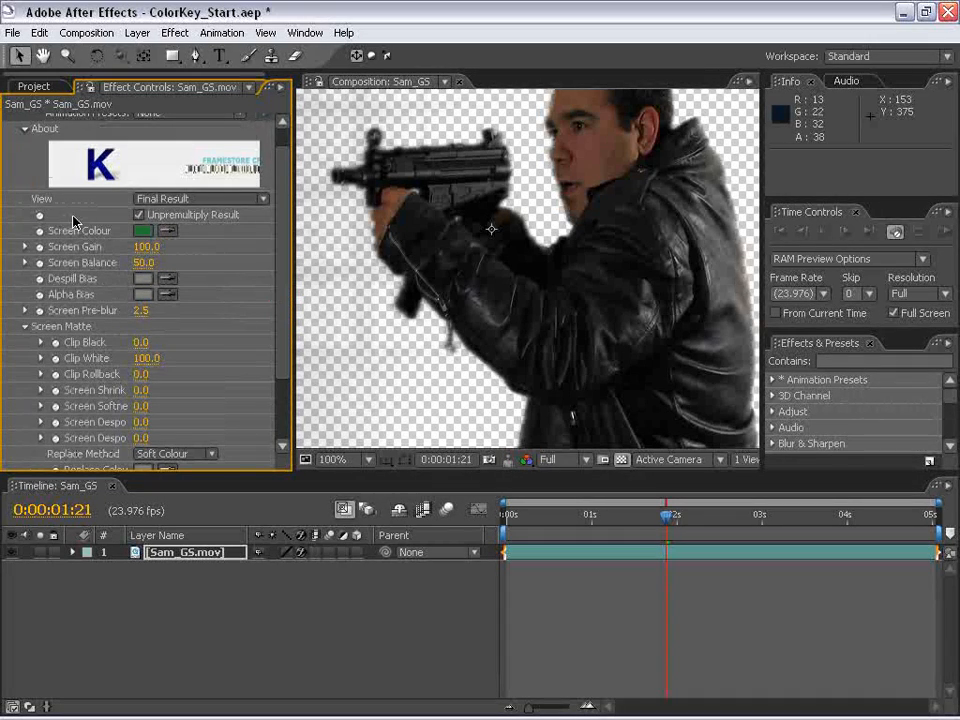
{"action": "left_click", "coordinate": [151, 202]}
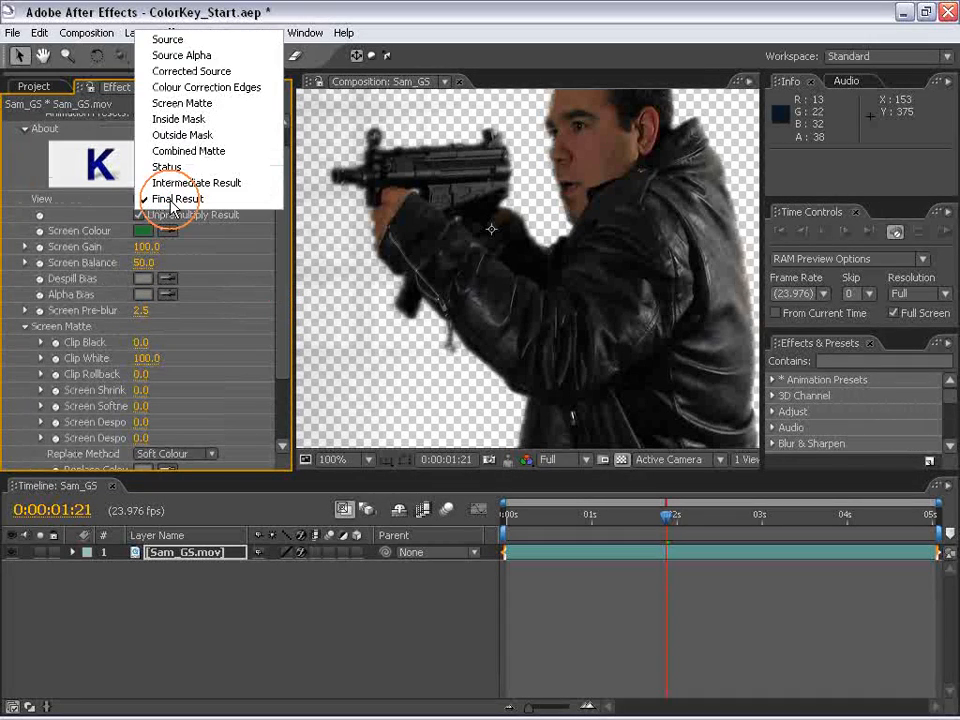
{"action": "left_click", "coordinate": [187, 103]}
{"action": "key", "text": "space"}
{"action": "left_click_drag", "start_coordinate": [412, 181], "coordinate": [460, 287]}
{"action": "left_click_drag", "start_coordinate": [506, 172], "coordinate": [489, 277]}
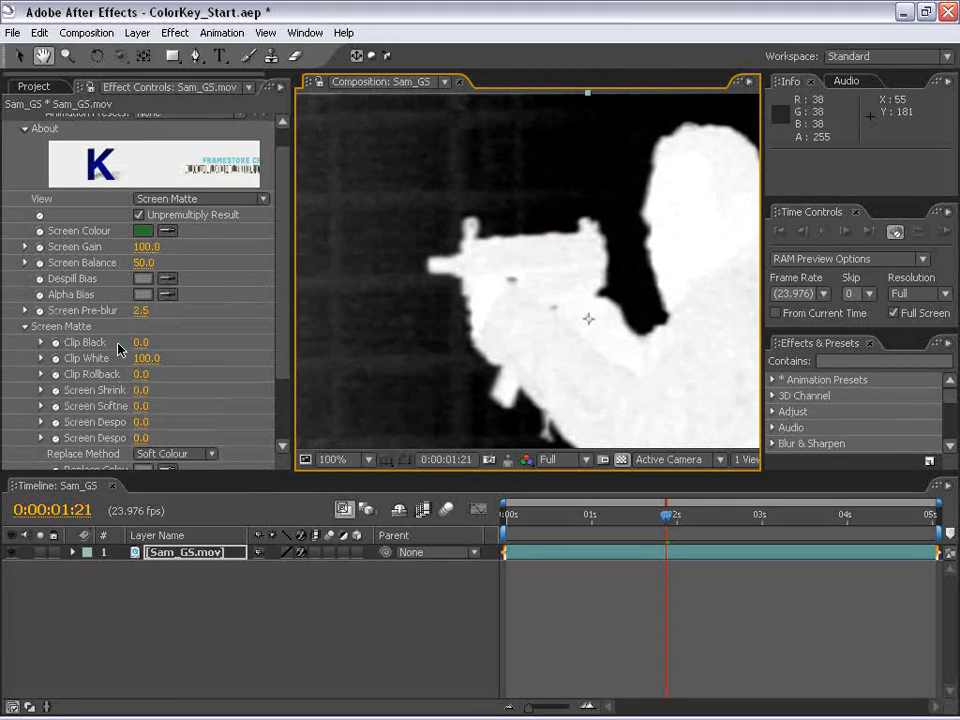
Raise the Screen Matte Clip Black to 37 and lower Clip White to 80
{"action": "left_click_drag", "start_coordinate": [141, 342], "coordinate": [150, 342]}
{"action": "left_click_drag", "start_coordinate": [439, 264], "coordinate": [544, 318]}
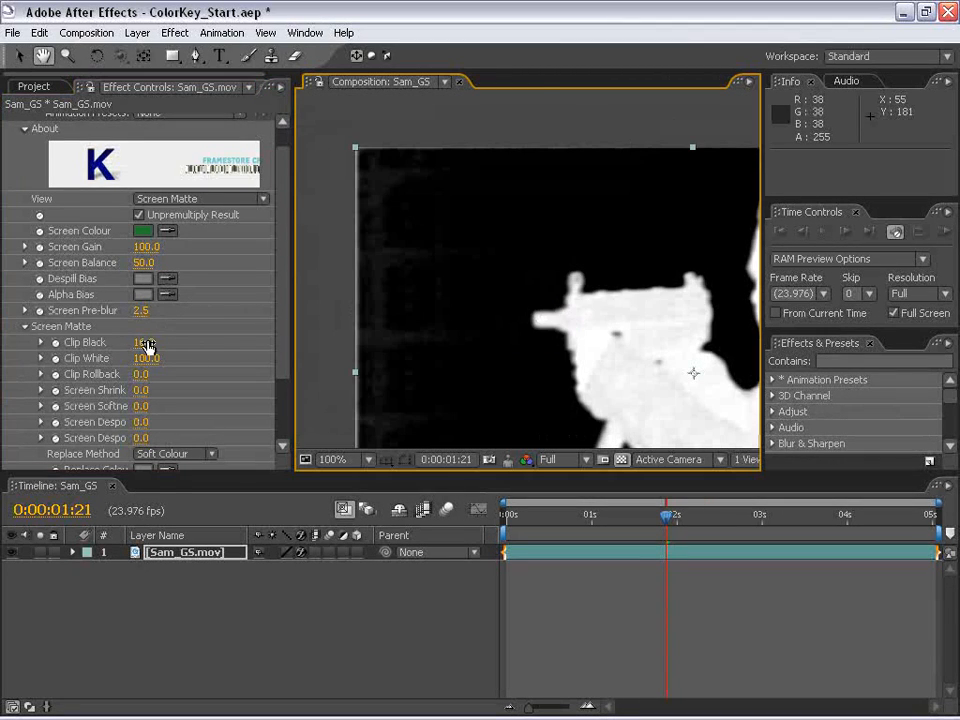
{"action": "left_click_drag", "start_coordinate": [152, 342], "coordinate": [162, 342]}
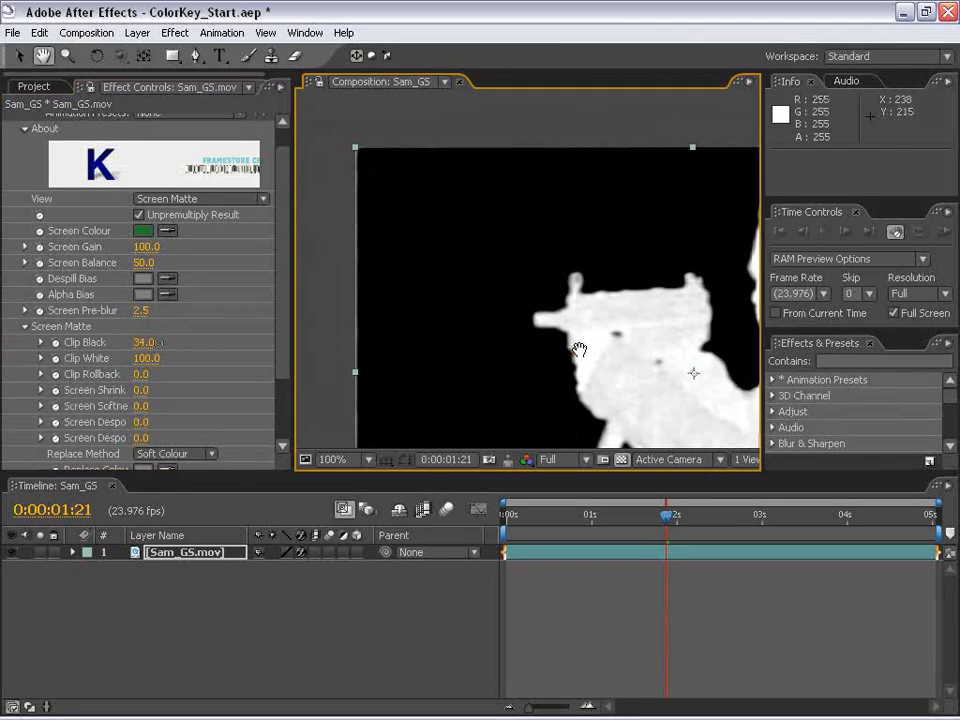
{"action": "left_click_drag", "start_coordinate": [563, 343], "coordinate": [421, 267]}
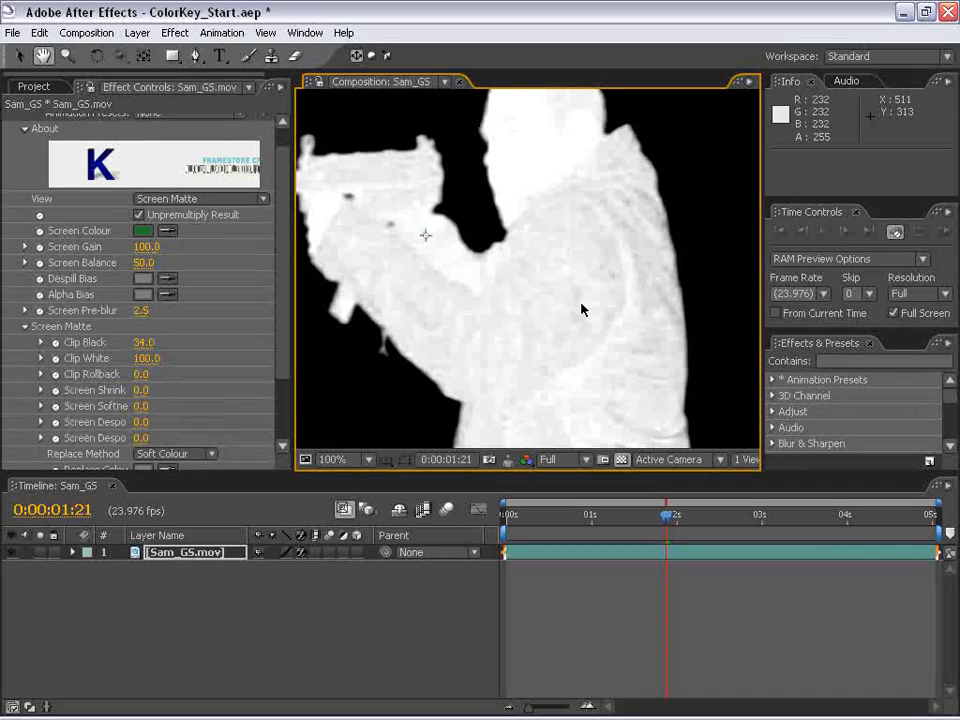
{"action": "mouse_move", "coordinate": [140, 361]}
{"action": "left_mouse_down"}
{"action": "mouse_move", "coordinate": [118, 361]}
{"action": "mouse_move", "coordinate": [175, 343]}
{"action": "mouse_move", "coordinate": [146, 343]}
{"action": "mouse_move", "coordinate": [159, 358]}
{"action": "left_mouse_up"}
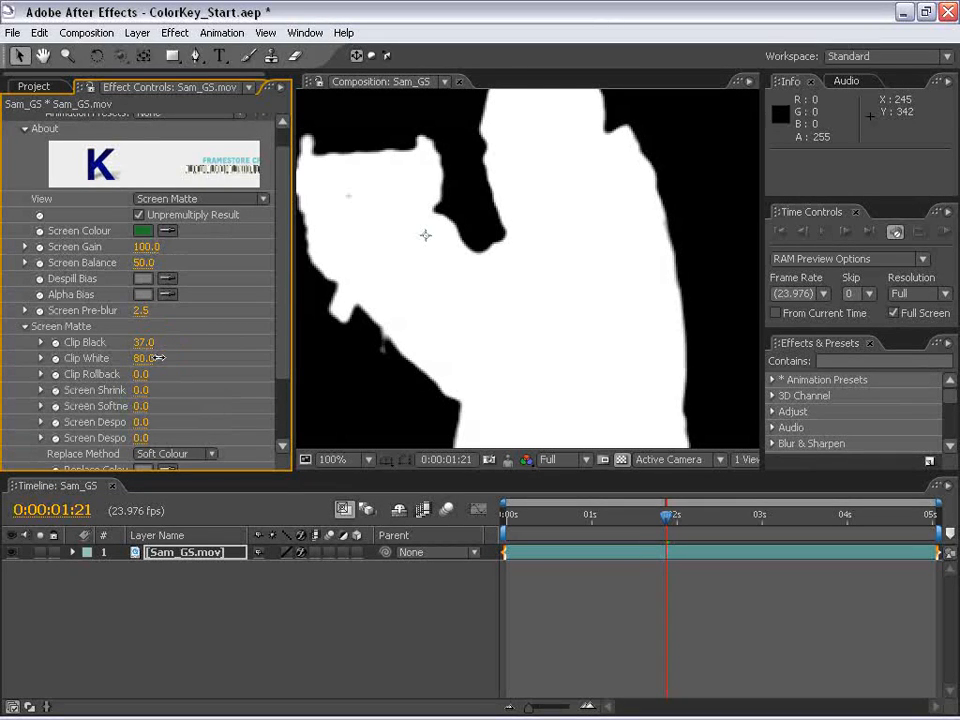
Set the Screen Matte Clip Black to 35 and Clip White to 75
{"action": "left_click", "coordinate": [143, 342]}
{"action": "type", "text": "35"}
{"action": "key", "text": "Return"}
{"action": "left_click", "coordinate": [140, 358]}
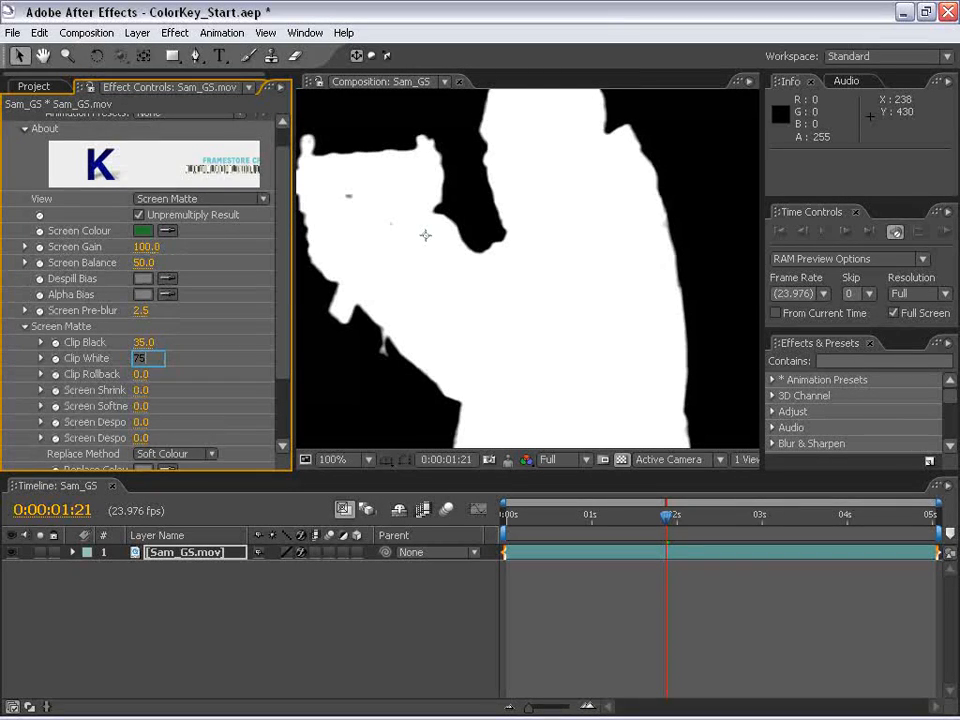
{"action": "scroll", "coordinate": [440, 376], "scroll_direction": "down", "scroll_amount": 2}
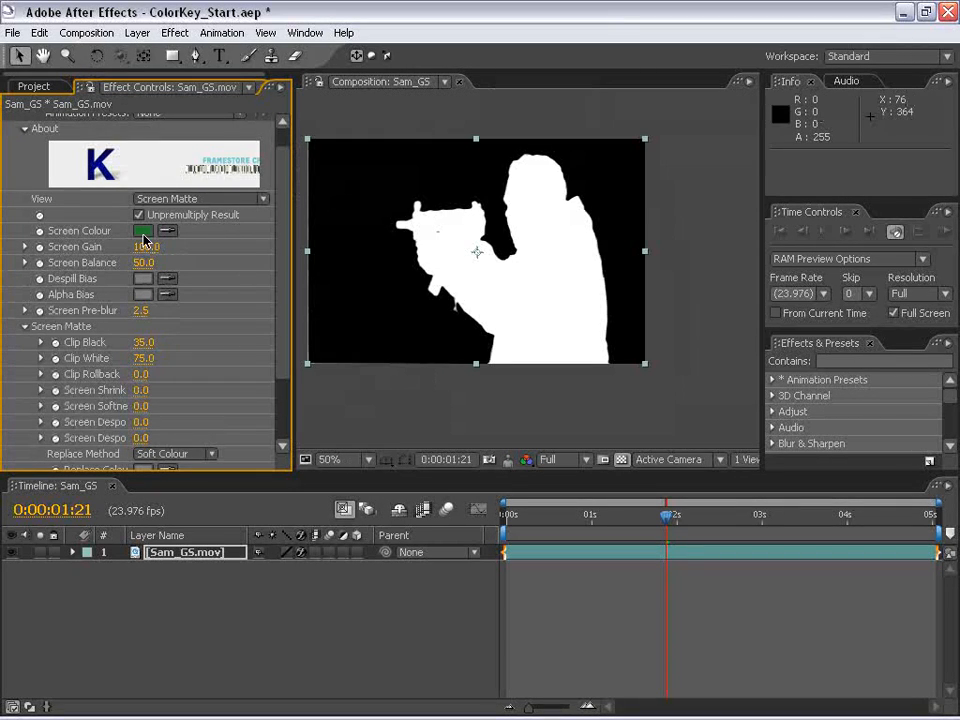
Return the Keylight view to Final Result and inspect the keyed edges of the head, jacket and gun
{"action": "left_click", "coordinate": [140, 198]}
{"action": "left_click", "coordinate": [189, 294]}
{"action": "scroll", "coordinate": [538, 232], "scroll_direction": "up", "scroll_amount": 2}
{"action": "left_click_drag", "start_coordinate": [538, 232], "coordinate": [557, 354]}
{"action": "scroll", "coordinate": [535, 336], "scroll_direction": "up", "scroll_amount": 1}
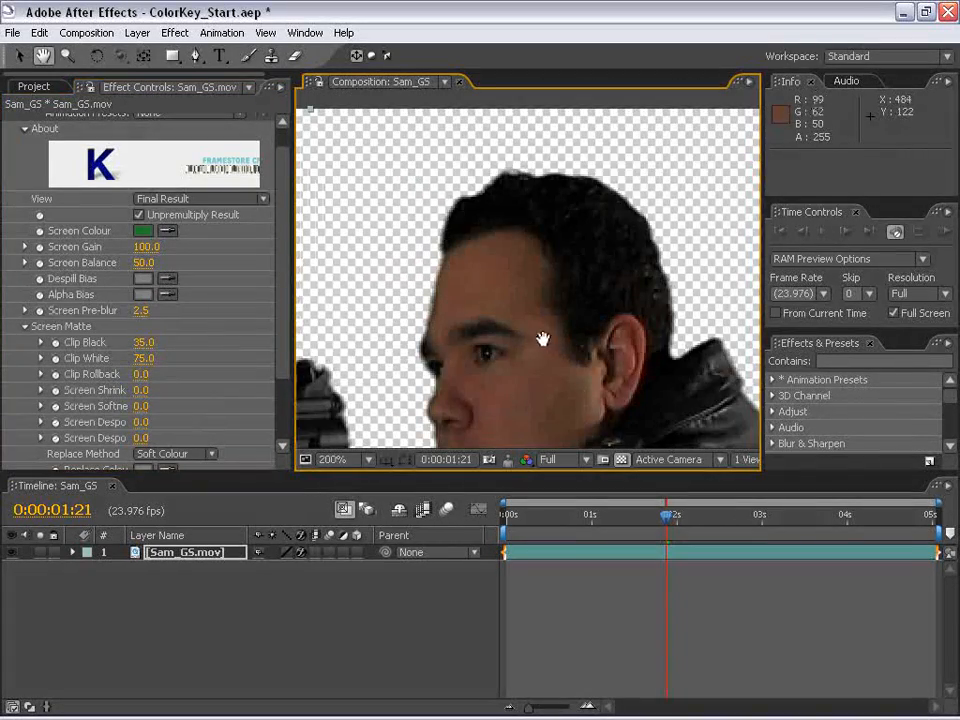
{"action": "left_click_drag", "start_coordinate": [425, 266], "coordinate": [548, 352]}
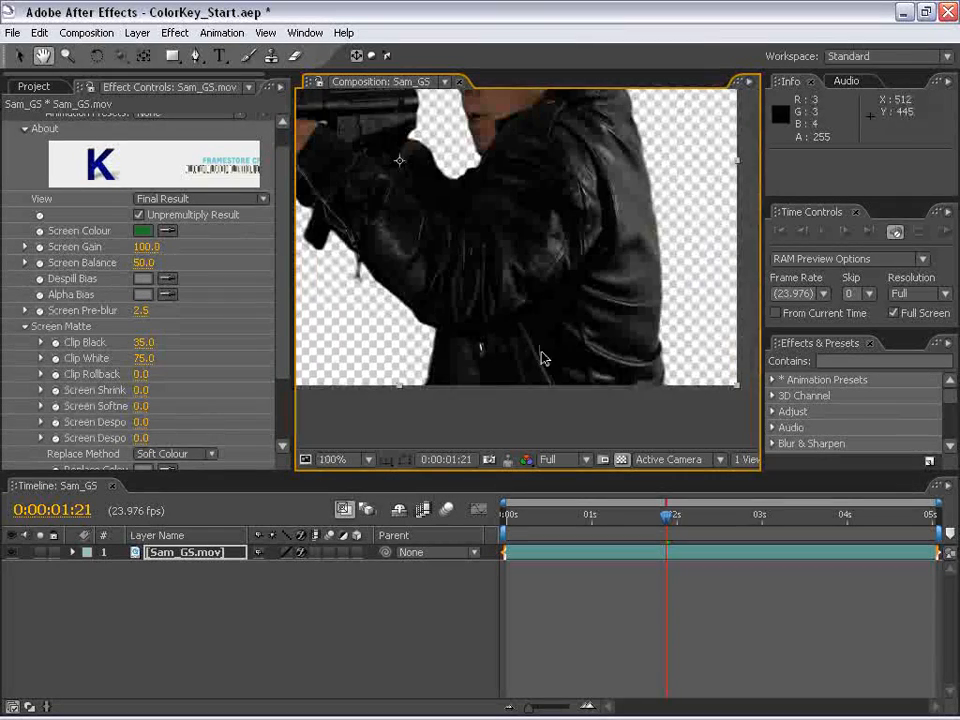
{"action": "scroll", "coordinate": [570, 289], "scroll_direction": "down", "scroll_amount": 1}
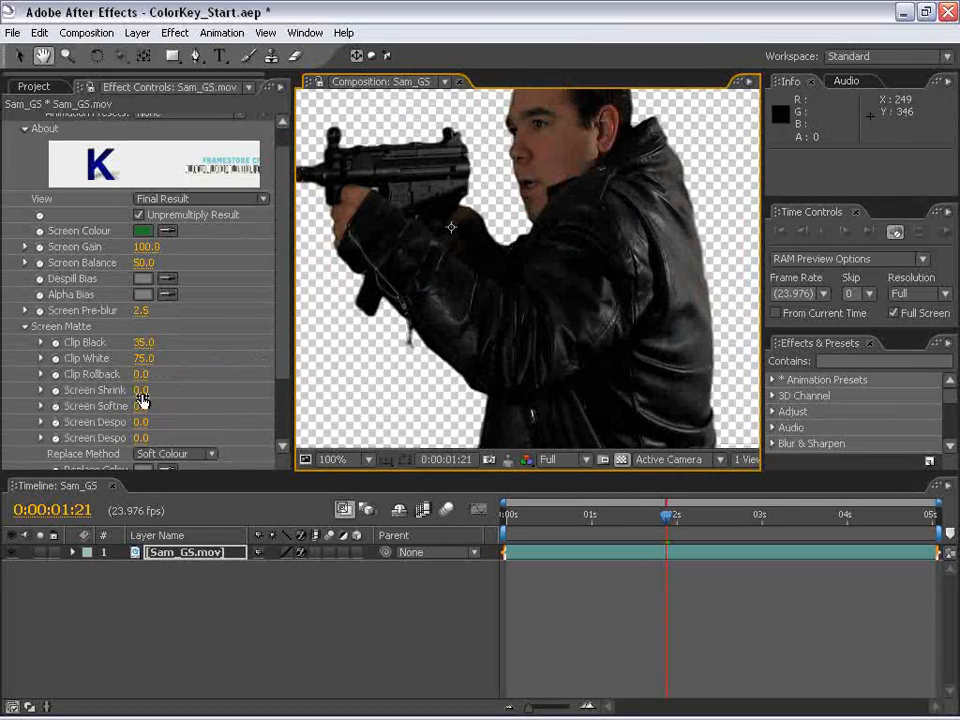
Set the Screen Matte's Screen Shrink/Grow value to -0.5
{"action": "left_click_drag", "start_coordinate": [141, 394], "coordinate": [178, 381]}
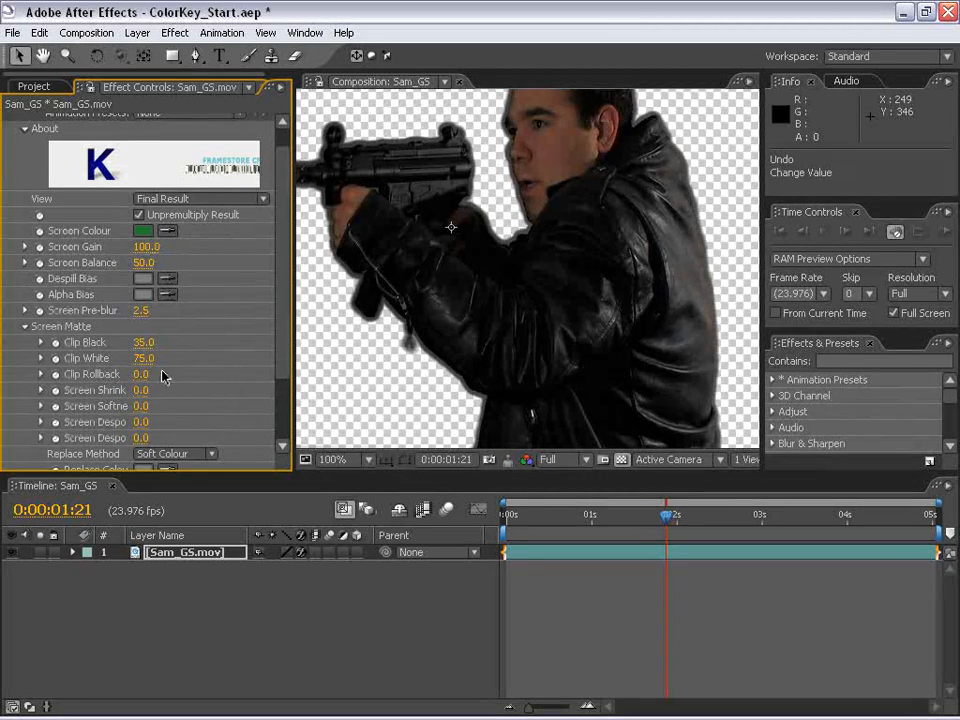
{"action": "type", "text": "-0.5"}
{"action": "key", "text": "Return"}
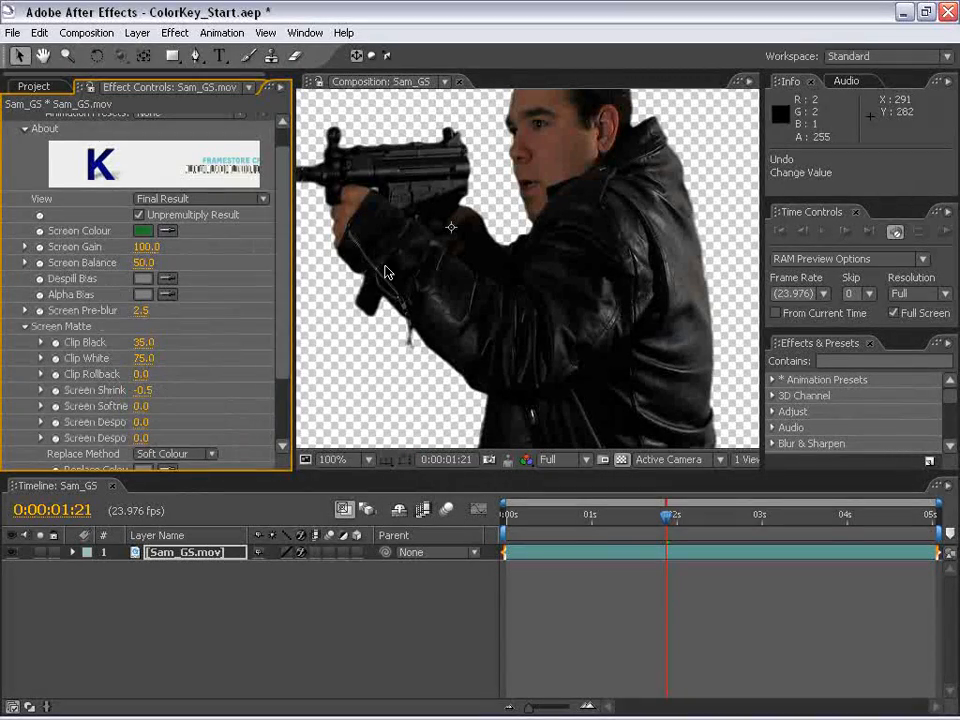
Inspect the keyed edges of the face, hair and jacket up close and look through the remaining Keylight settings
{"action": "scroll", "coordinate": [522, 192], "scroll_direction": "up", "scroll_amount": 1}
{"action": "left_click_drag", "start_coordinate": [525, 189], "coordinate": [514, 345]}
{"action": "scroll", "coordinate": [514, 340], "scroll_direction": "up", "scroll_amount": 1}
{"action": "left_click_drag", "start_coordinate": [468, 224], "coordinate": [517, 306]}
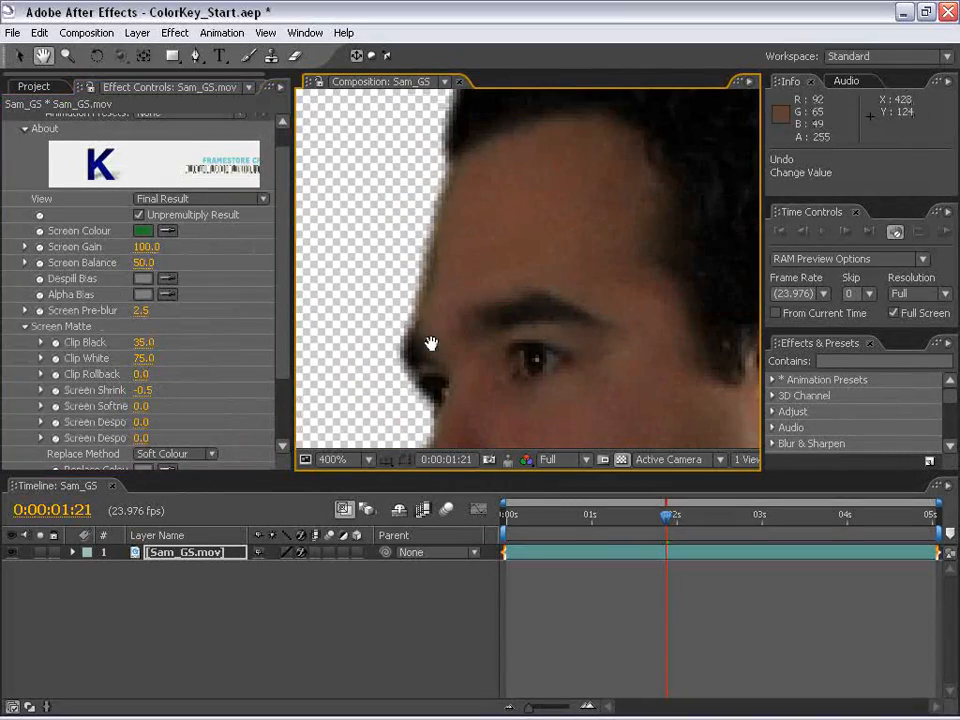
{"action": "scroll", "coordinate": [445, 350], "scroll_direction": "down", "scroll_amount": 1}
{"action": "left_click_drag", "start_coordinate": [581, 354], "coordinate": [506, 266]}
{"action": "scroll", "coordinate": [518, 305], "scroll_direction": "down", "scroll_amount": 1}
{"action": "left_click_drag", "start_coordinate": [546, 394], "coordinate": [514, 210]}
{"action": "left_click_drag", "start_coordinate": [527, 311], "coordinate": [575, 363]}
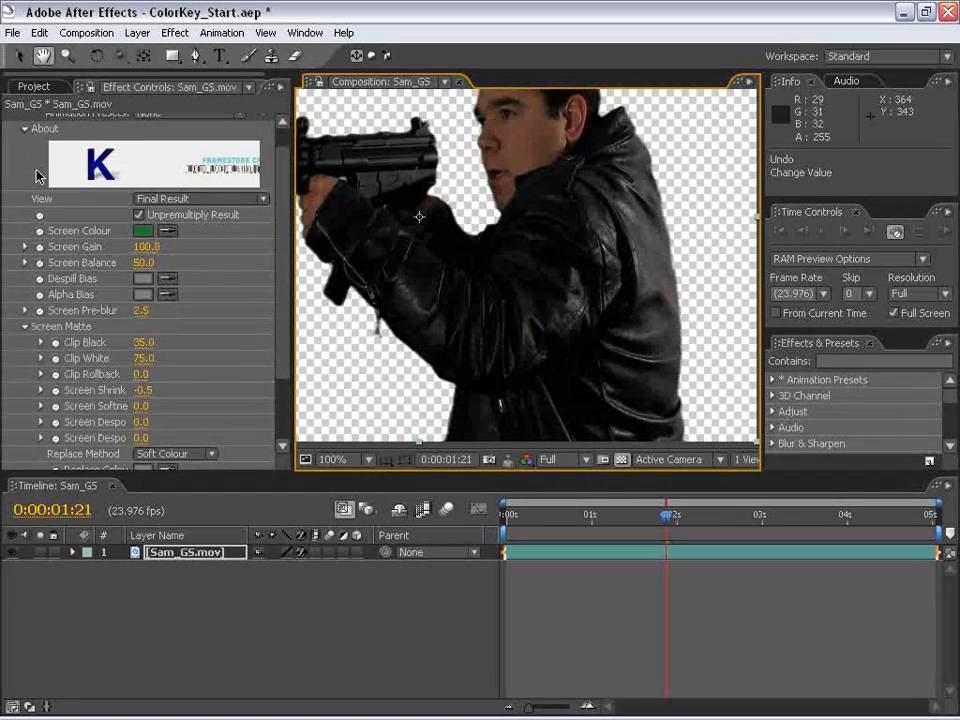
{"action": "scroll", "coordinate": [278, 237], "scroll_direction": "up", "scroll_amount": 1}
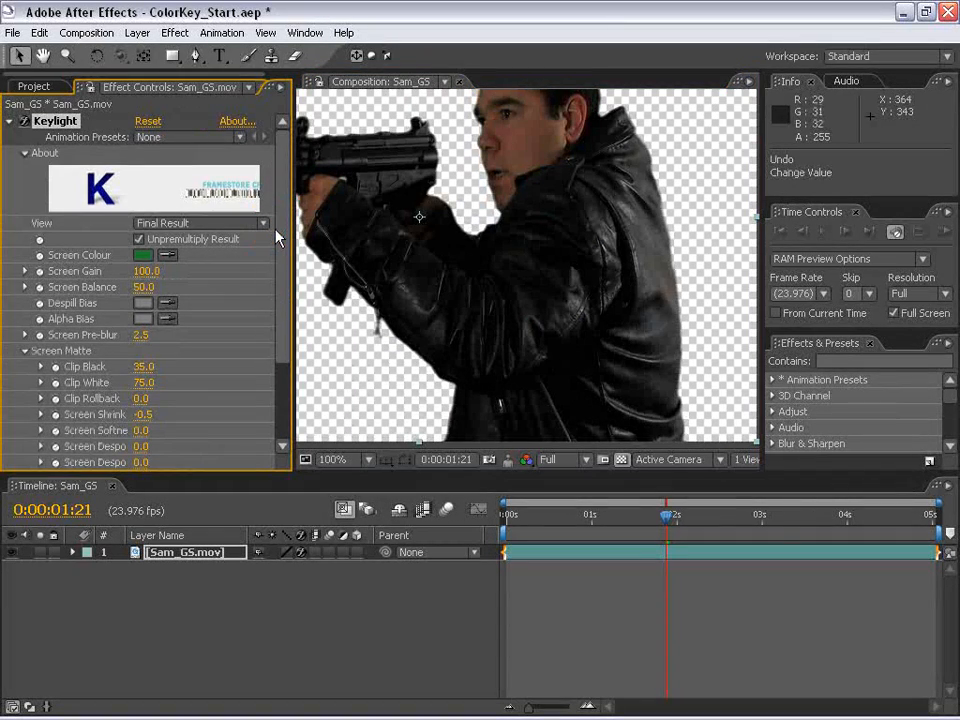
{"action": "left_click", "coordinate": [285, 306]}
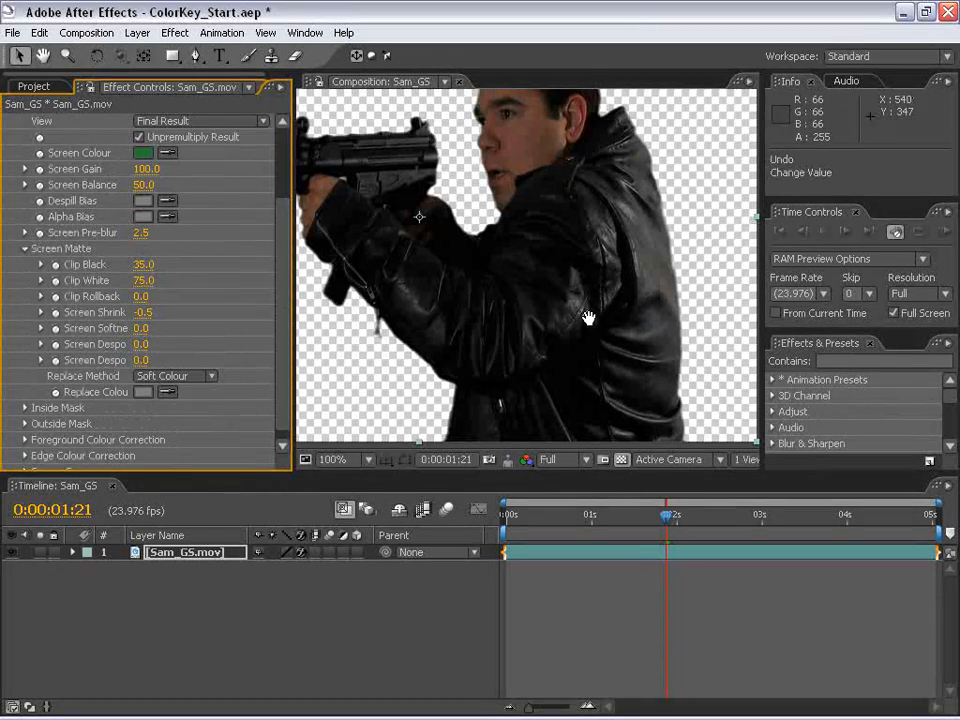
{"action": "left_click_drag", "start_coordinate": [557, 306], "coordinate": [548, 347]}
Switch the Keylight view to Intermediate Result and show the actor's face and collar up close
{"action": "scroll", "coordinate": [155, 167], "scroll_direction": "up", "scroll_amount": 3}
{"action": "left_click", "coordinate": [200, 185]}
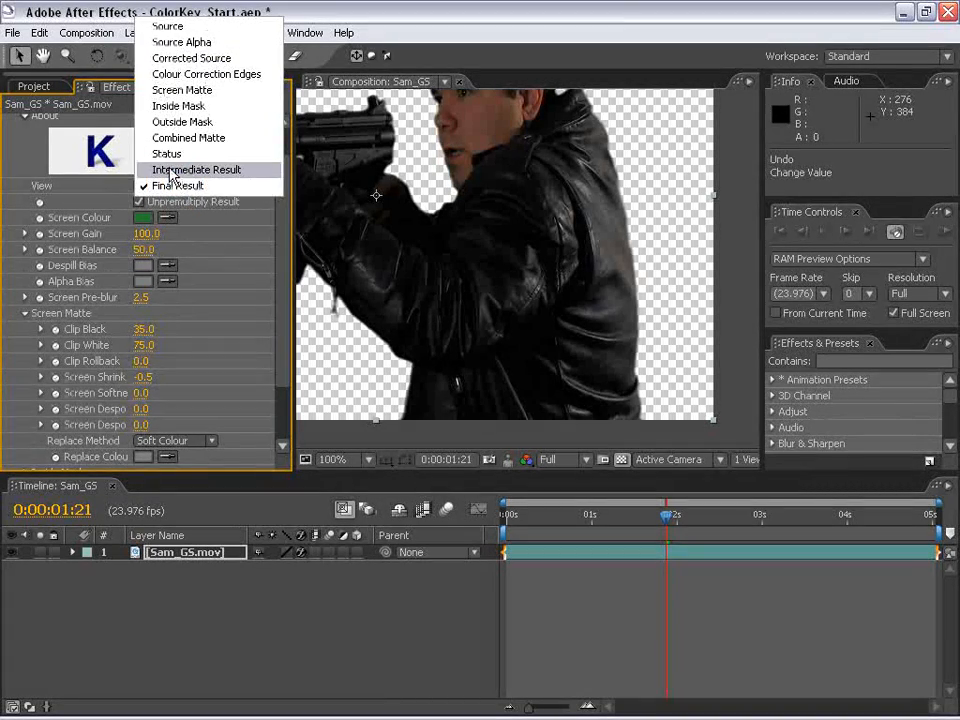
{"action": "left_click", "coordinate": [203, 170]}
{"action": "left_click_drag", "start_coordinate": [509, 218], "coordinate": [544, 319]}
{"action": "scroll", "coordinate": [544, 321], "scroll_direction": "up", "scroll_amount": 1}
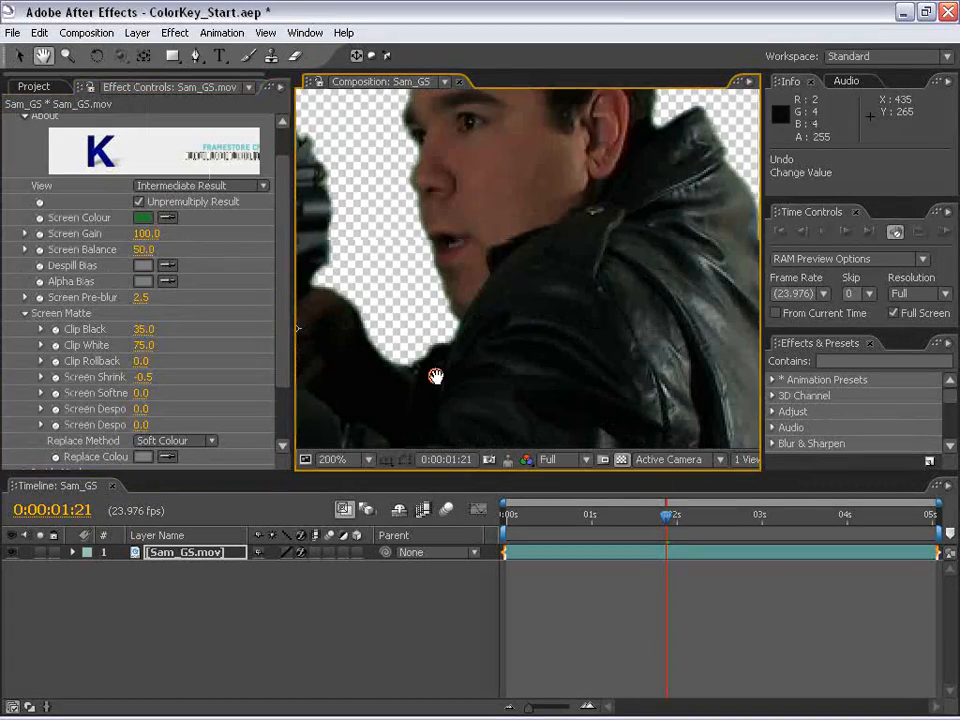
Examine the edges of the jacket, gun, hands and sleeve for green spill in the Intermediate Result
{"action": "left_click_drag", "start_coordinate": [435, 375], "coordinate": [467, 307]}
{"action": "left_click_drag", "start_coordinate": [716, 322], "coordinate": [475, 136]}
{"action": "left_click_drag", "start_coordinate": [549, 332], "coordinate": [583, 289]}
{"action": "left_click_drag", "start_coordinate": [489, 311], "coordinate": [491, 265]}
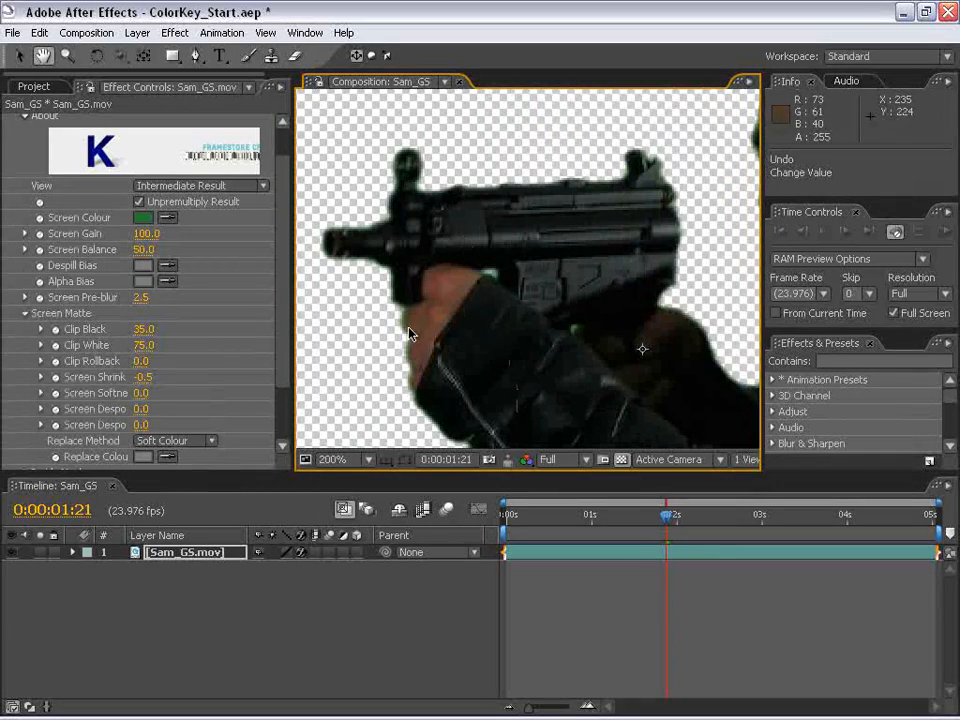
{"action": "left_click_drag", "start_coordinate": [548, 361], "coordinate": [457, 235]}
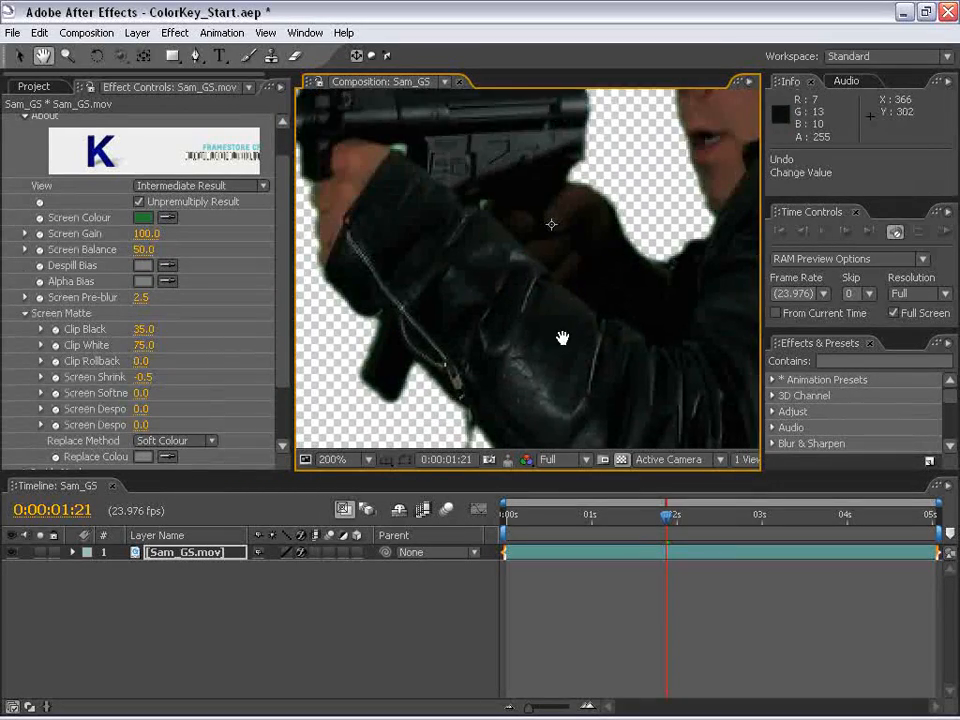
{"action": "left_click_drag", "start_coordinate": [561, 339], "coordinate": [485, 279]}
{"action": "scroll", "coordinate": [475, 364], "scroll_direction": "down", "scroll_amount": 1}
{"action": "left_click_drag", "start_coordinate": [566, 351], "coordinate": [487, 329]}
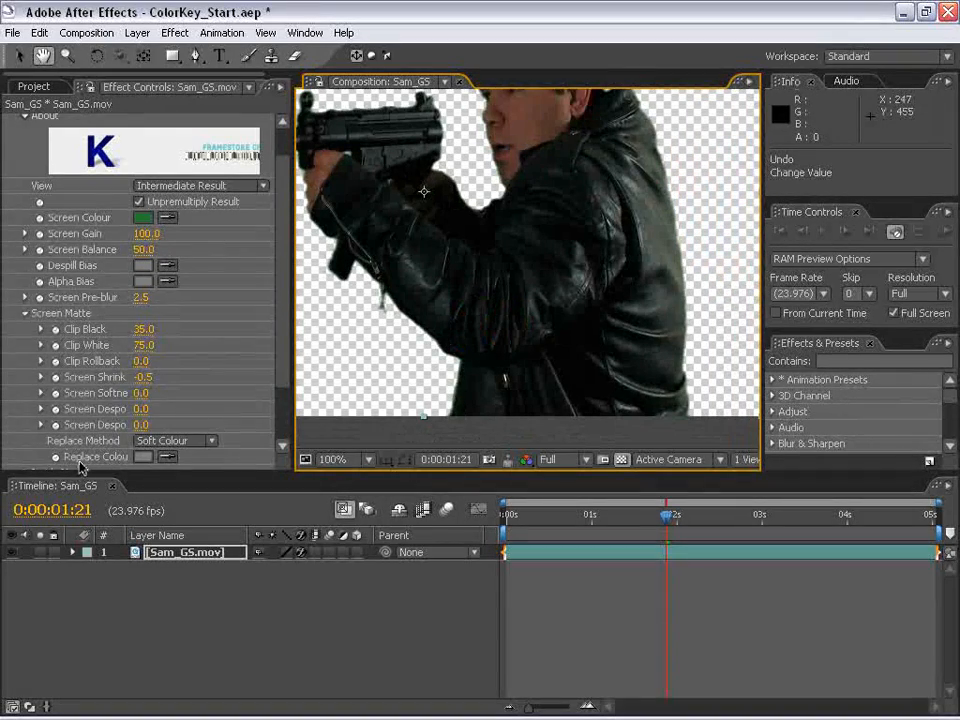
Switch the Keylight view back to Final Result and compare the spill along the jacket, face and gun edges
{"action": "left_click", "coordinate": [170, 181]}
{"action": "left_click", "coordinate": [182, 202]}
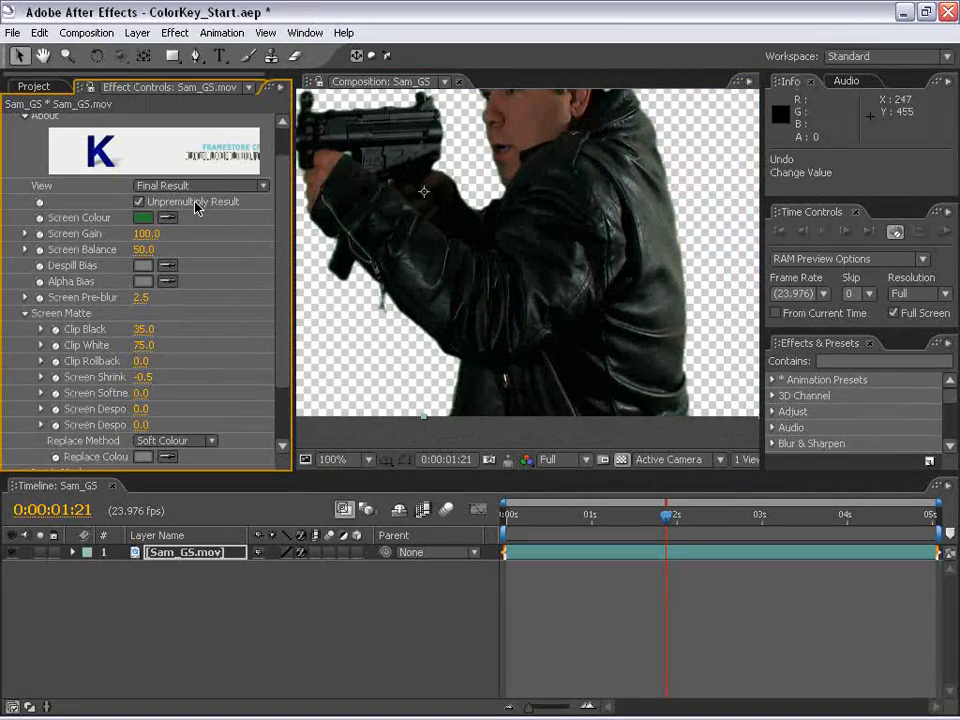
{"action": "scroll", "coordinate": [655, 347], "scroll_direction": "up", "scroll_amount": 1}
{"action": "left_click_drag", "start_coordinate": [660, 350], "coordinate": [549, 257]}
{"action": "left_click_drag", "start_coordinate": [517, 205], "coordinate": [551, 296]}
{"action": "left_click_drag", "start_coordinate": [477, 120], "coordinate": [570, 377]}
{"action": "left_click_drag", "start_coordinate": [468, 221], "coordinate": [584, 105]}
Check the Replace Colour in its colour picker, cancel the picker and view the actor's upper body
{"action": "left_click", "coordinate": [145, 457]}
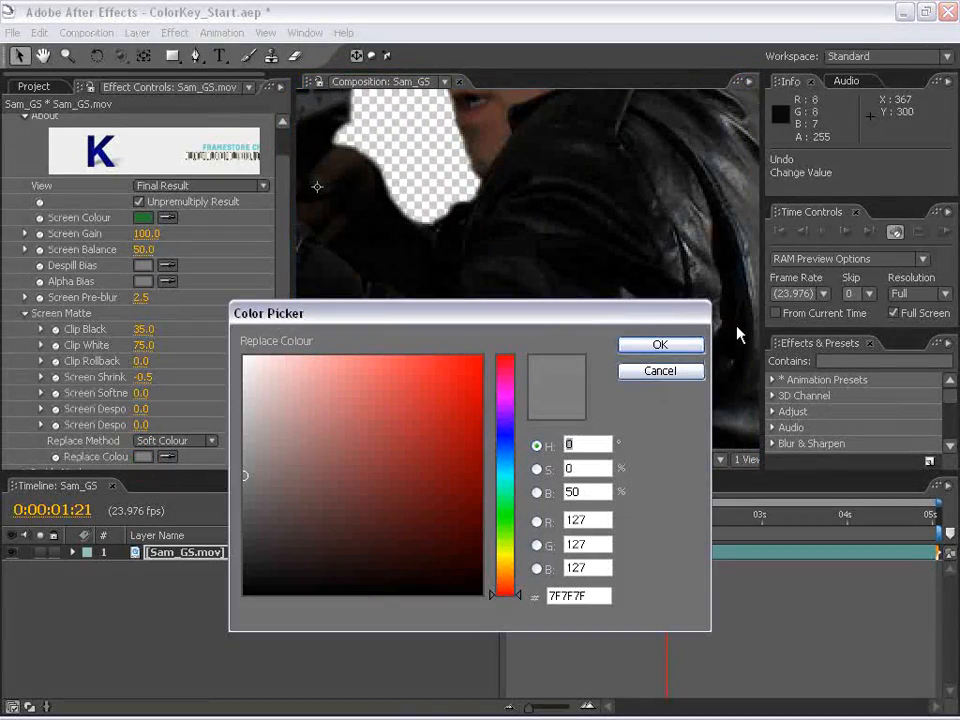
{"action": "left_click", "coordinate": [660, 373]}
{"action": "scroll", "coordinate": [527, 304], "scroll_direction": "down", "scroll_amount": 1}
{"action": "left_click_drag", "start_coordinate": [527, 304], "coordinate": [566, 343]}
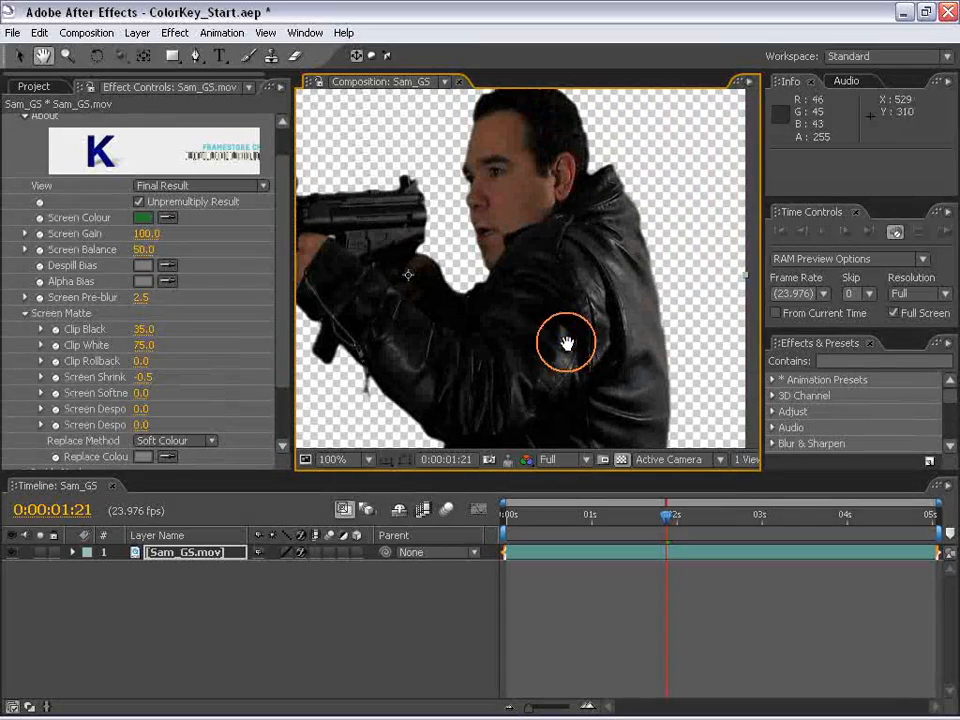
Turn the transparency grid off to check the key over black, and turn it back on
{"action": "left_click", "coordinate": [621, 459]}
{"action": "left_click_drag", "start_coordinate": [480, 349], "coordinate": [491, 306]}
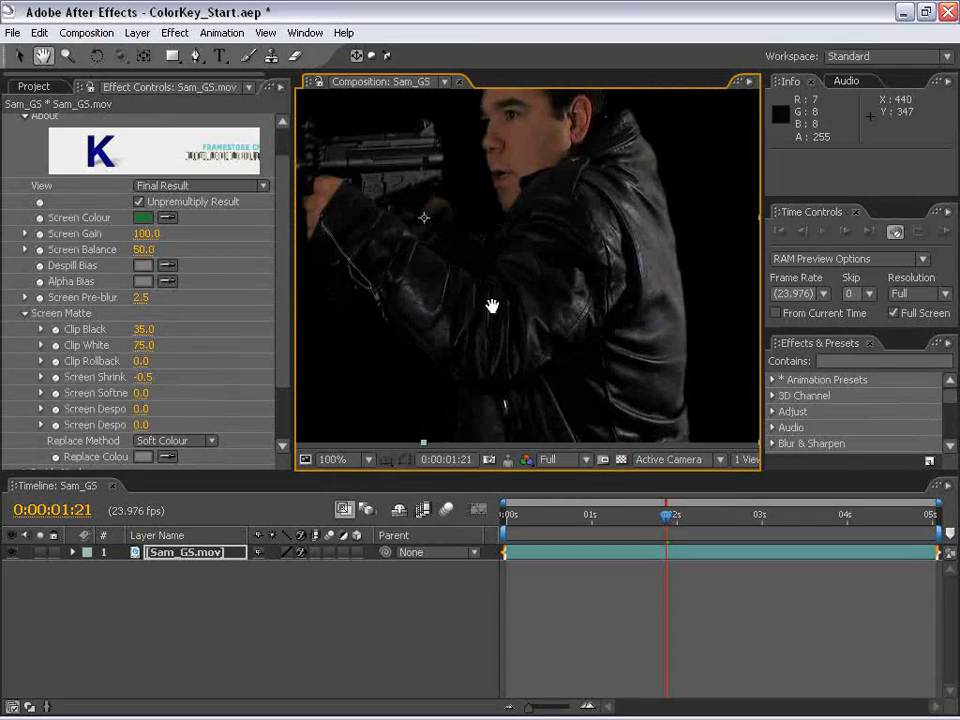
{"action": "left_click", "coordinate": [620, 460]}
{"action": "left_click_drag", "start_coordinate": [549, 315], "coordinate": [521, 298]}
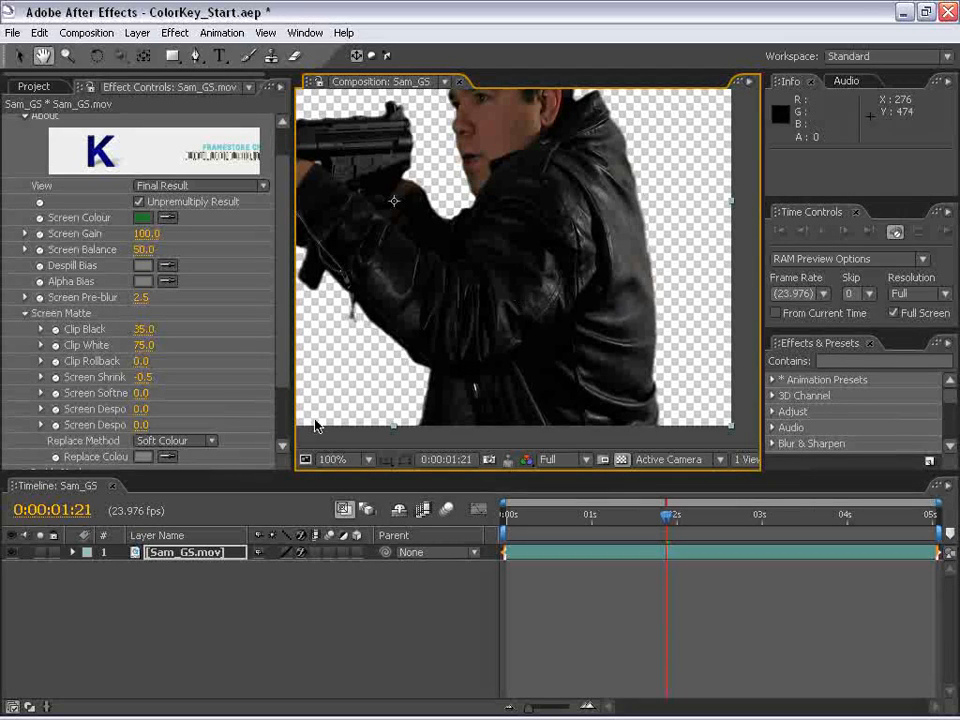
Set Keylight's Replace Method to Hard Colour and check the jacket edges
{"action": "scroll", "coordinate": [208, 396], "scroll_direction": "down", "scroll_amount": 3}
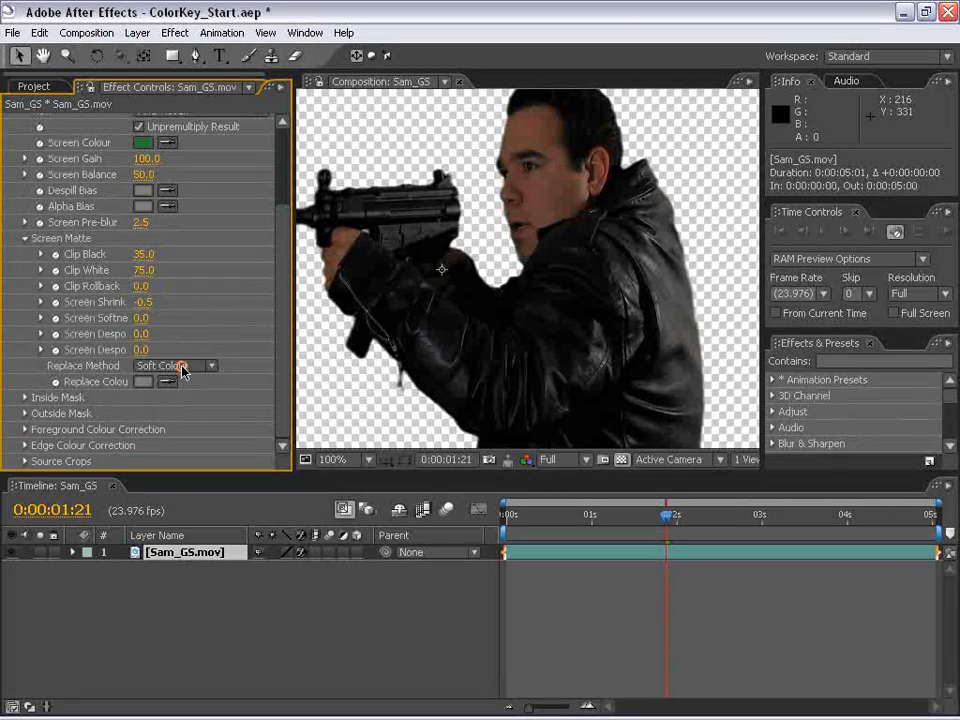
{"action": "left_click", "coordinate": [183, 371]}
{"action": "left_click", "coordinate": [175, 350]}
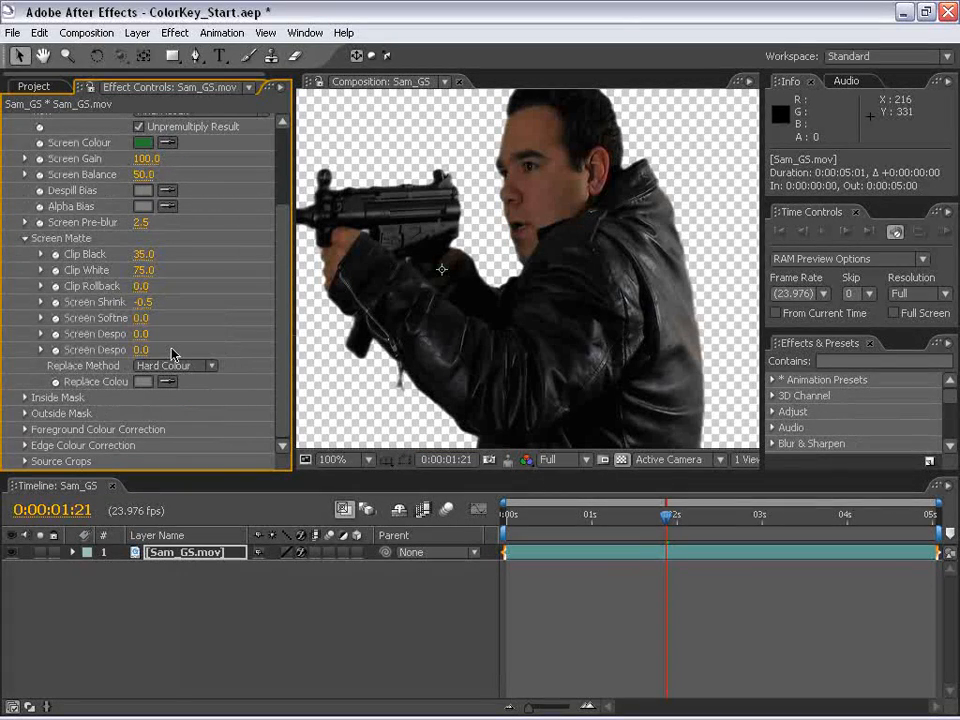
{"action": "left_click_drag", "start_coordinate": [611, 445], "coordinate": [579, 352]}
{"action": "left_click_drag", "start_coordinate": [528, 220], "coordinate": [525, 245]}
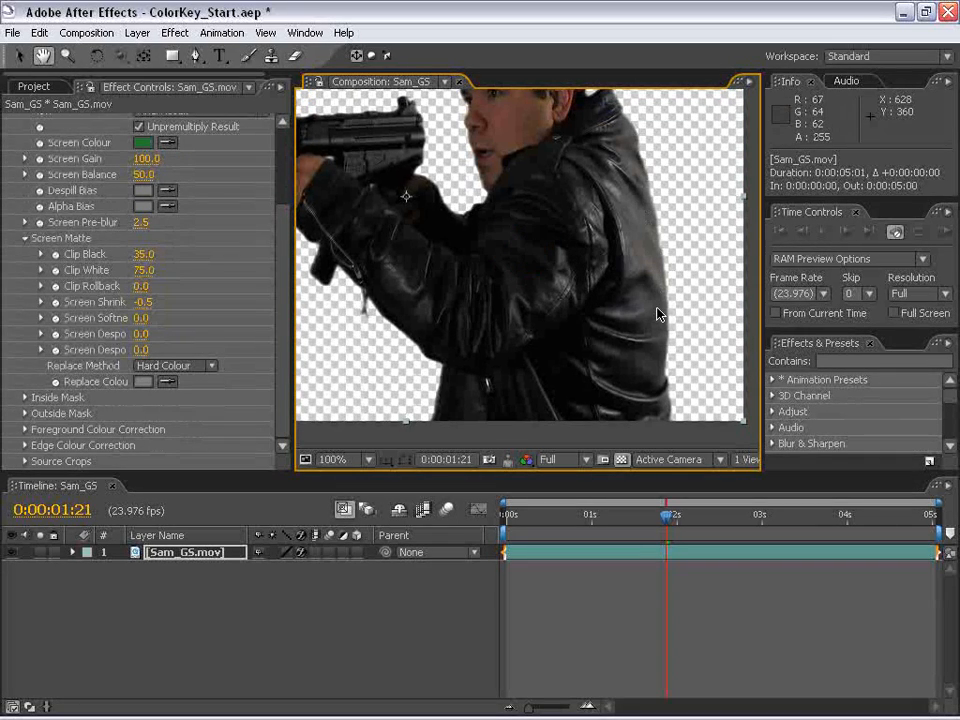
Set Keylight's Replace Colour to a dark grey-green, about 3C4438, and check the jacket edge
{"action": "left_click", "coordinate": [150, 382]}
{"action": "left_click", "coordinate": [505, 527]}
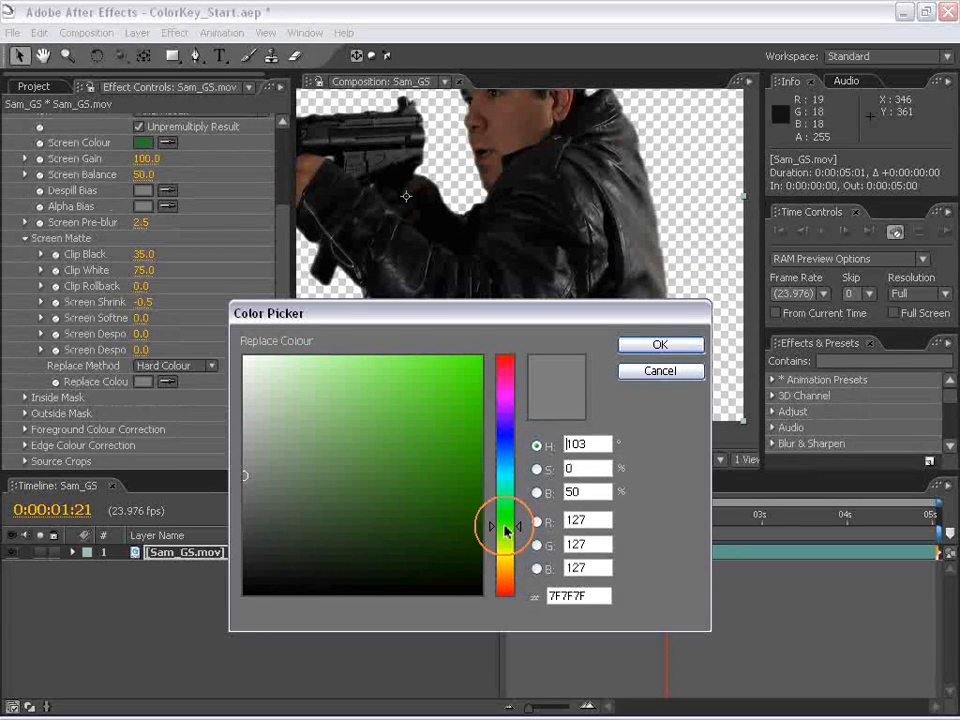
{"action": "mouse_move", "coordinate": [262, 532]}
{"action": "left_mouse_down"}
{"action": "mouse_move", "coordinate": [280, 517]}
{"action": "mouse_move", "coordinate": [288, 534]}
{"action": "left_mouse_up"}
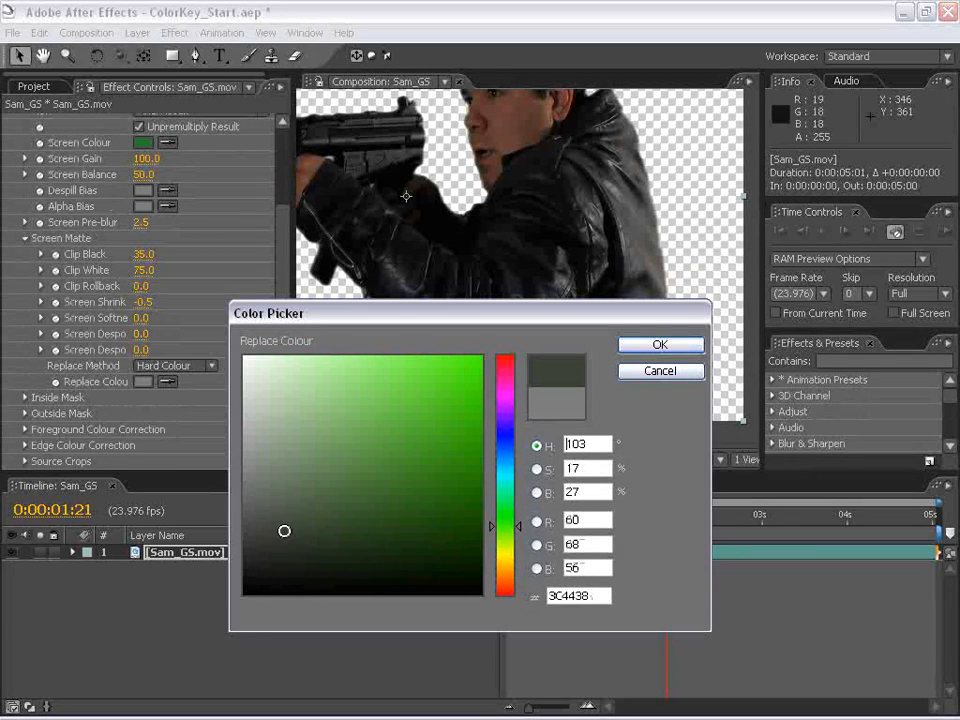
{"action": "left_click", "coordinate": [648, 348]}
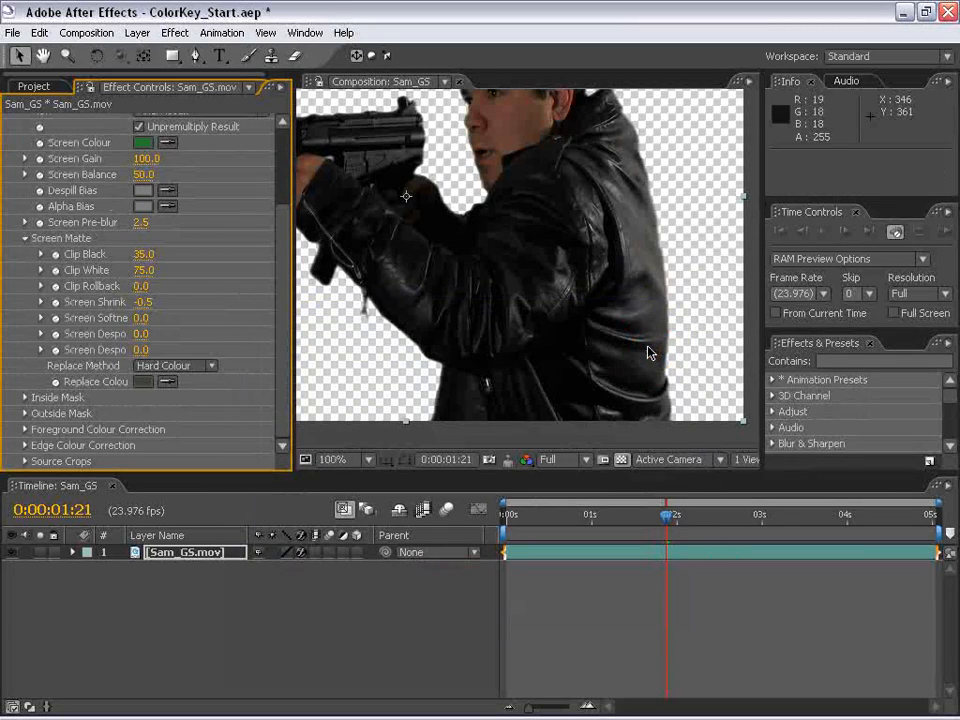
{"action": "key", "text": "h"}
{"action": "left_click_drag", "start_coordinate": [621, 285], "coordinate": [565, 331]}
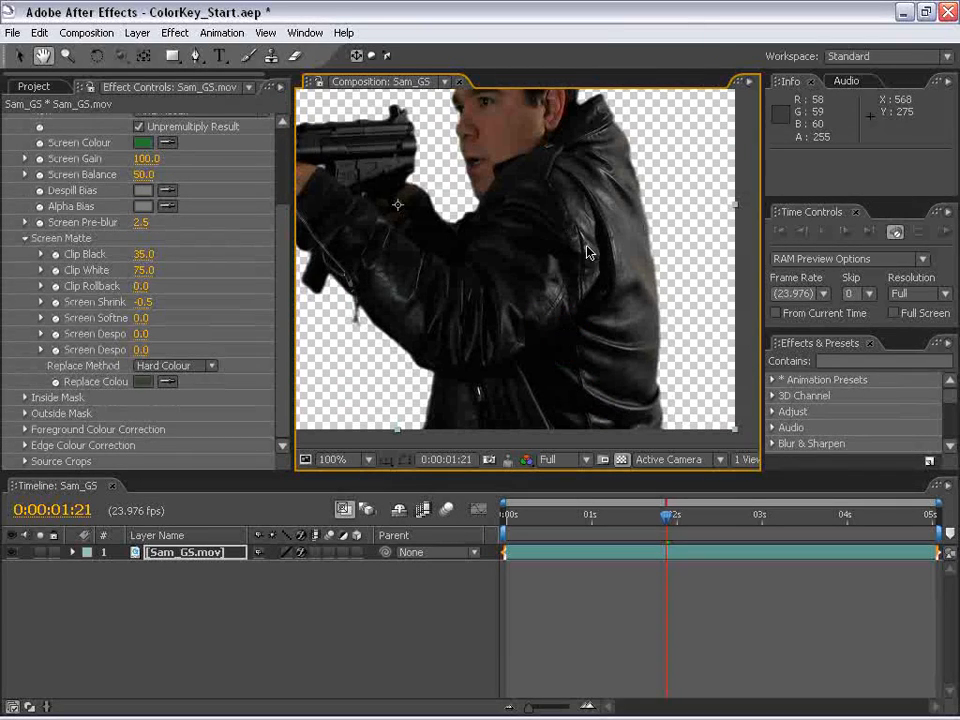
Reopen the Replace Colour picker, accept the dark grey-green and view the whole keyed frame
{"action": "left_click", "coordinate": [143, 381]}
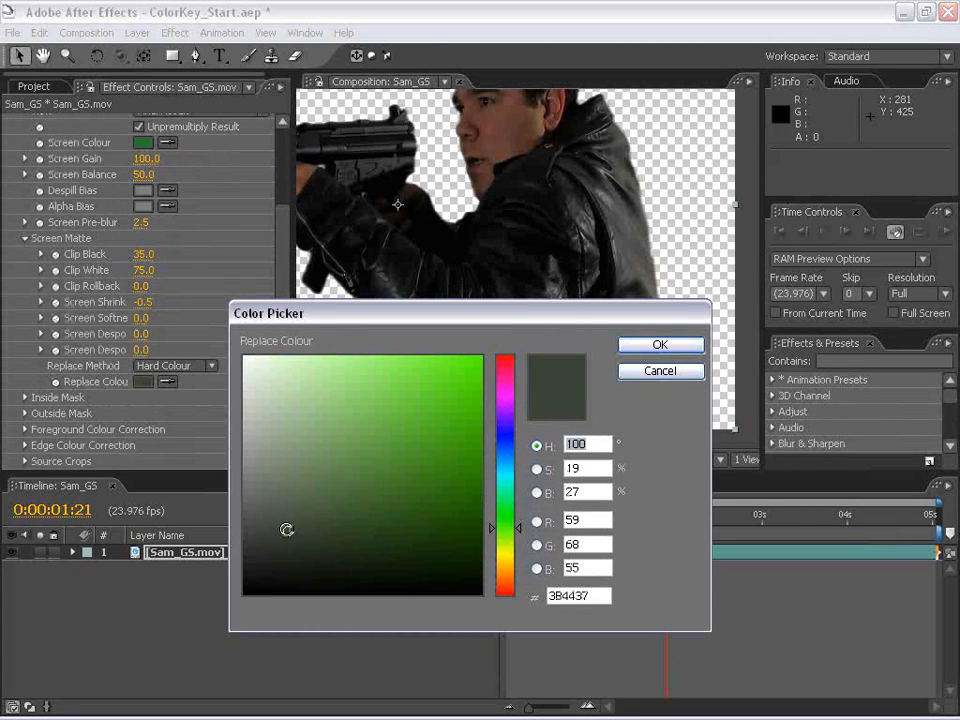
{"action": "left_click", "coordinate": [660, 345]}
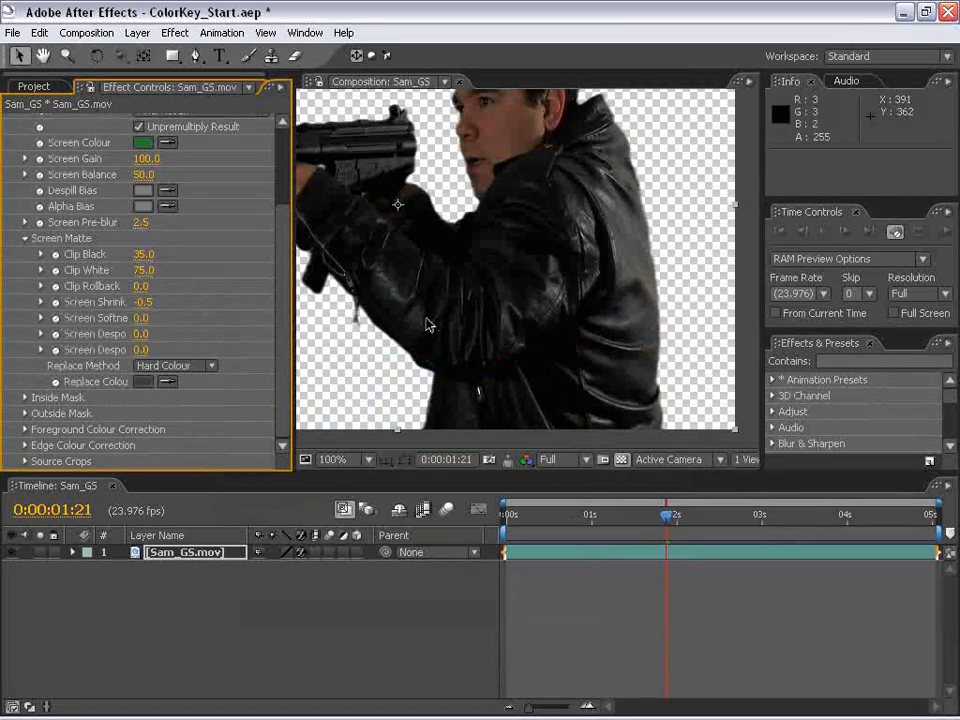
{"action": "scroll", "coordinate": [565, 288], "scroll_direction": "down", "scroll_amount": 2}
{"action": "left_click_drag", "start_coordinate": [565, 288], "coordinate": [547, 308]}
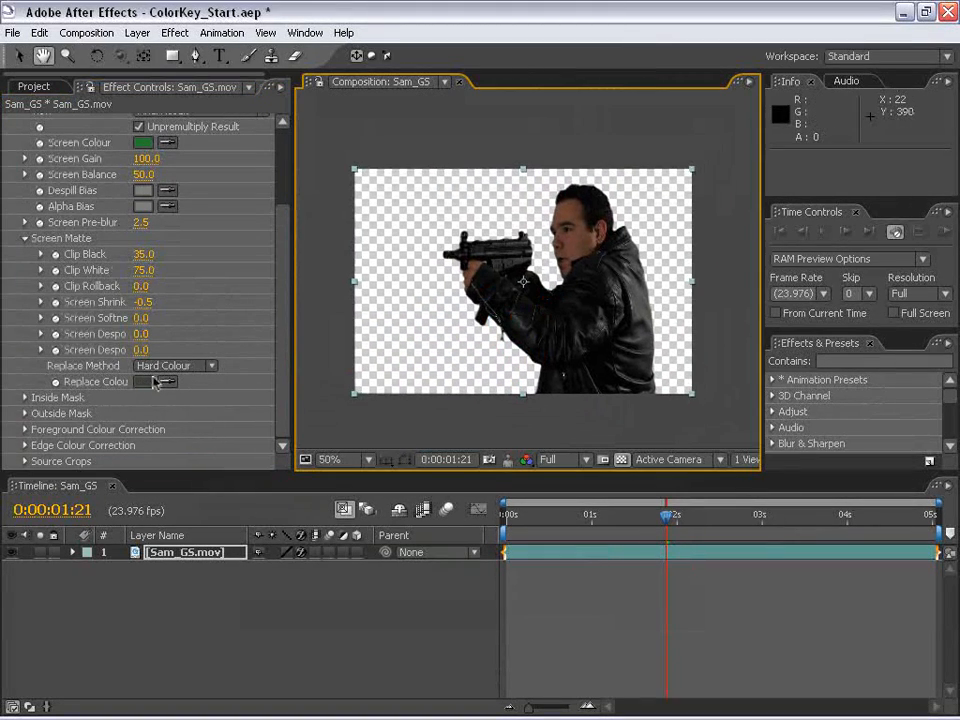
Move to frame 0:00:02:08 and examine the keyed actor at 100% magnification
{"action": "left_click", "coordinate": [628, 570]}
{"action": "left_click_drag", "start_coordinate": [624, 524], "coordinate": [707, 520]}
{"action": "scroll", "coordinate": [580, 230], "scroll_direction": "up", "scroll_amount": 2}
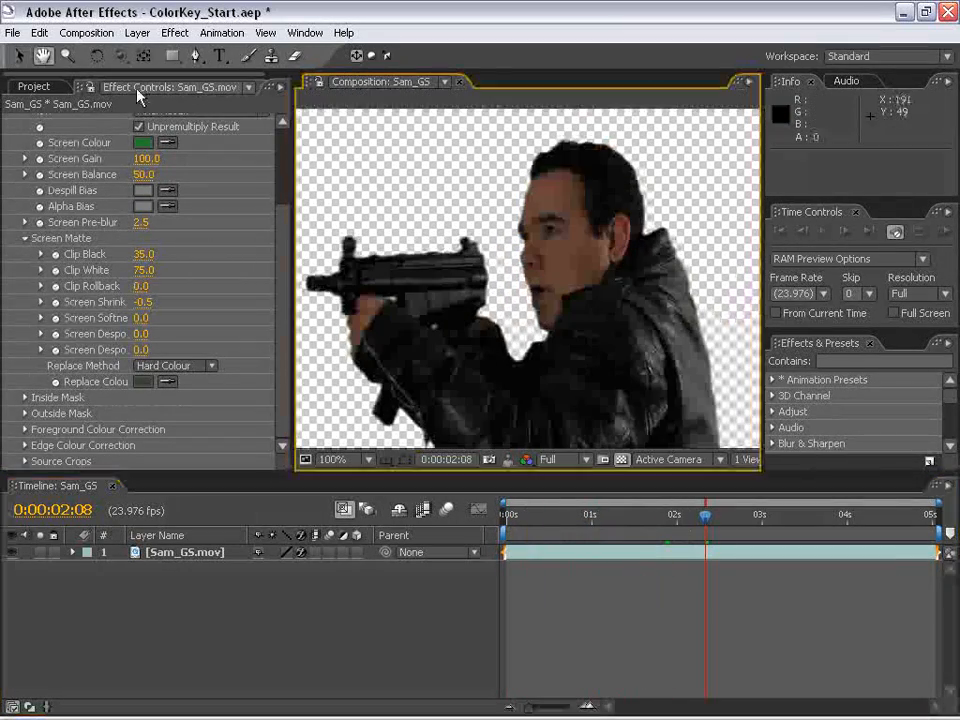
Preview the IMG_9394.jpg wall photo from the Footage folder and return to the Sam_GS composition
{"action": "left_click", "coordinate": [36, 87]}
{"action": "left_click", "coordinate": [31, 241]}
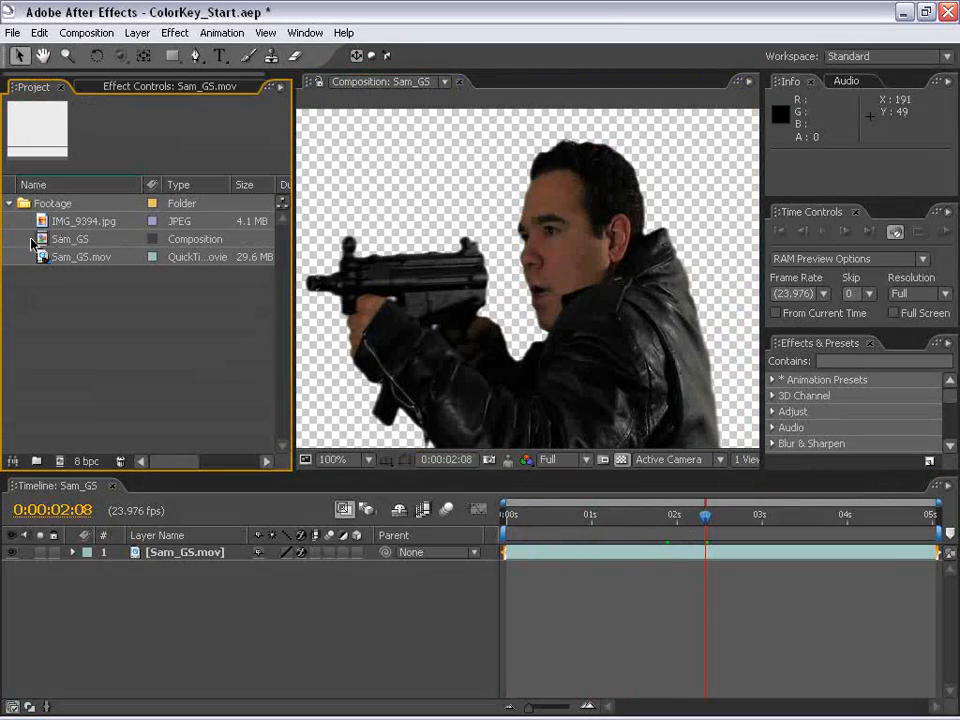
{"action": "left_click", "coordinate": [44, 224]}
{"action": "mouse_move", "coordinate": [44, 224]}
{"action": "left_mouse_down"}
{"action": "mouse_move", "coordinate": [488, 589]}
{"action": "mouse_move", "coordinate": [62, 176]}
{"action": "mouse_move", "coordinate": [44, 221]}
{"action": "left_mouse_up"}
{"action": "double_click", "coordinate": [43, 221]}
{"action": "scroll", "coordinate": [514, 332], "scroll_direction": "down", "scroll_amount": 6}
{"action": "scroll", "coordinate": [536, 328], "scroll_direction": "up", "scroll_amount": 1}
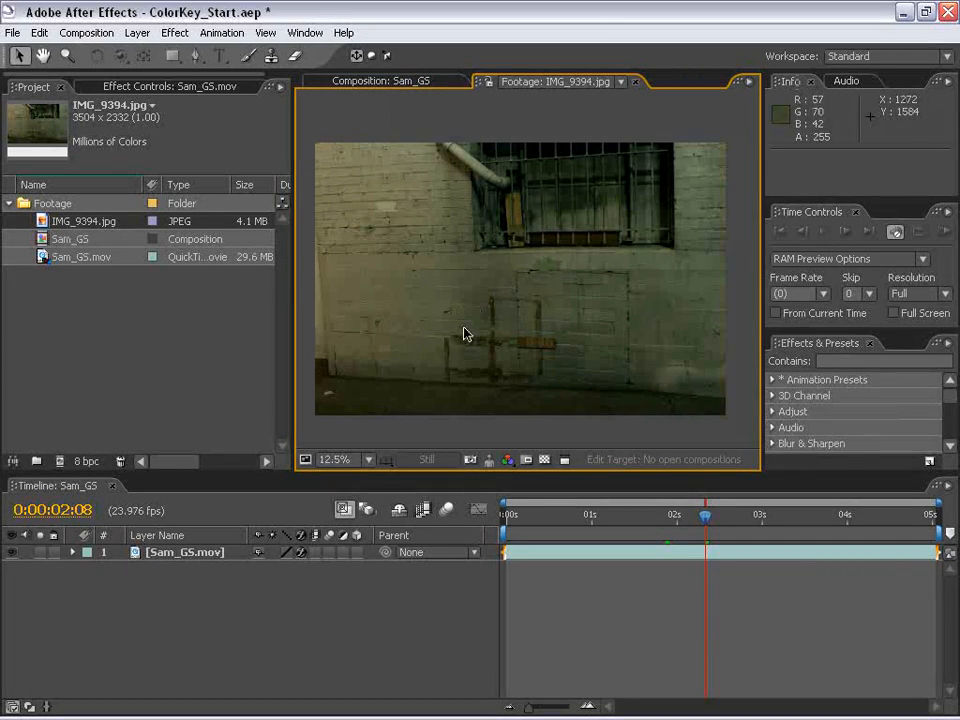
{"action": "left_click", "coordinate": [376, 82]}
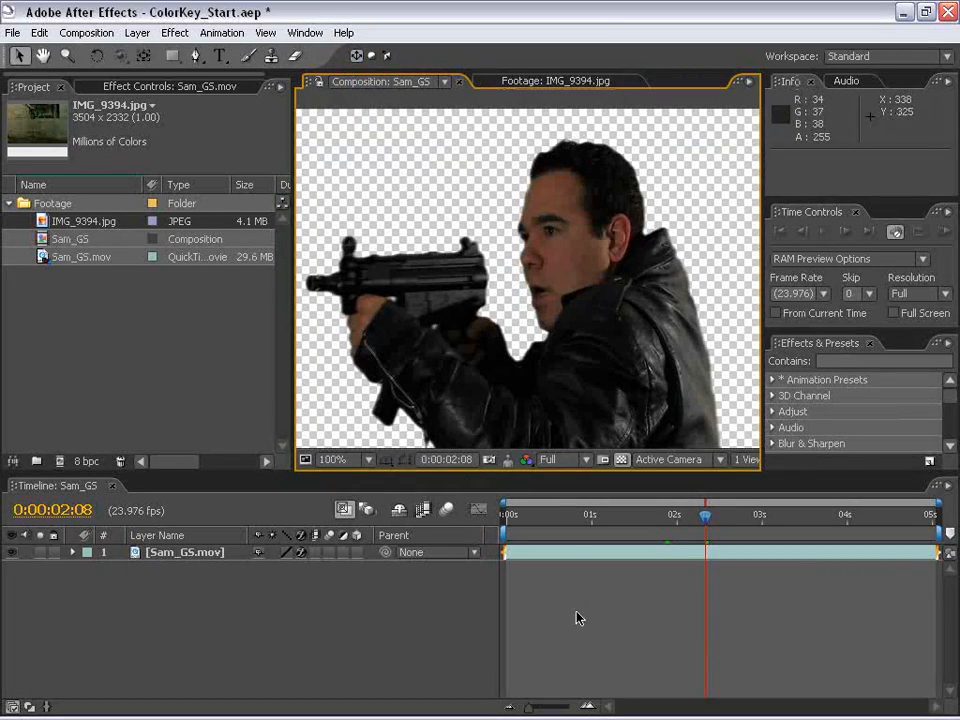
Add IMG_9394.jpg to the Sam_GS timeline beneath Sam_GS.mov and align its in point to the composition start
{"action": "scroll", "coordinate": [515, 278], "scroll_direction": "down", "scroll_amount": 1}
{"action": "left_click_drag", "start_coordinate": [477, 341], "coordinate": [504, 289]}
{"action": "left_click_drag", "start_coordinate": [43, 221], "coordinate": [524, 572]}
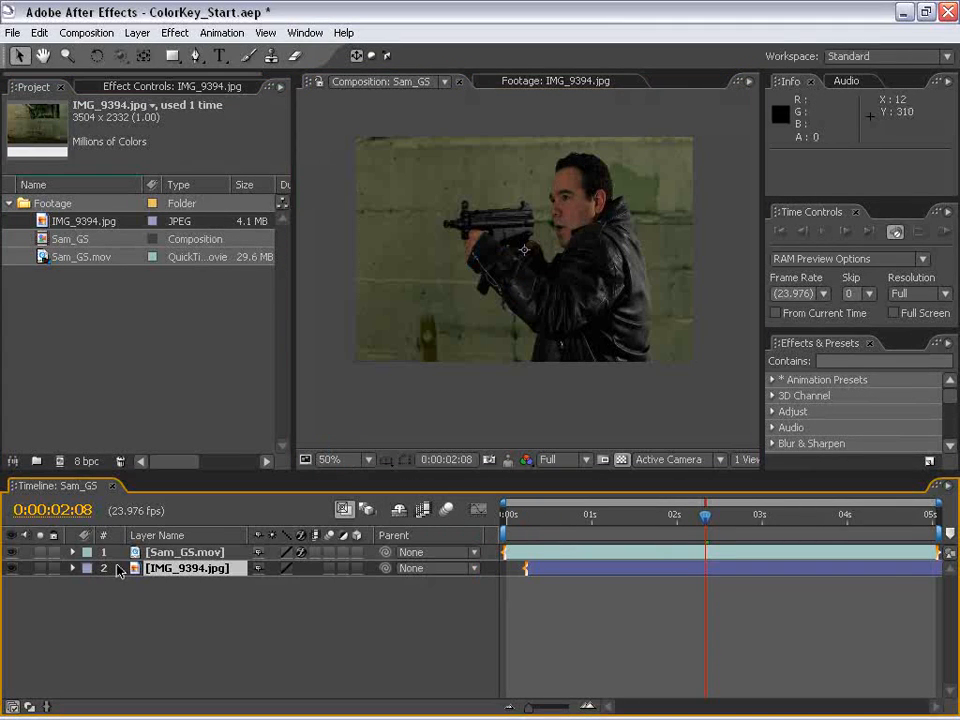
{"action": "key", "text": "alt+Home"}
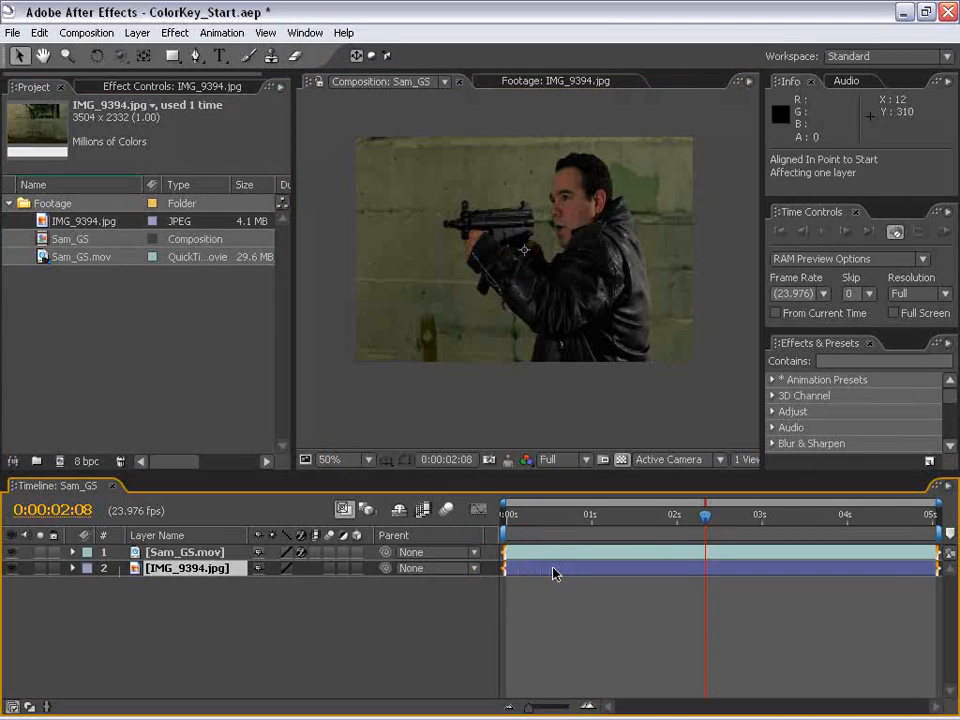
Scale the IMG_9394.jpg background layer down to about 26% in the composition
{"action": "scroll", "coordinate": [540, 349], "scroll_direction": "down", "scroll_amount": 4}
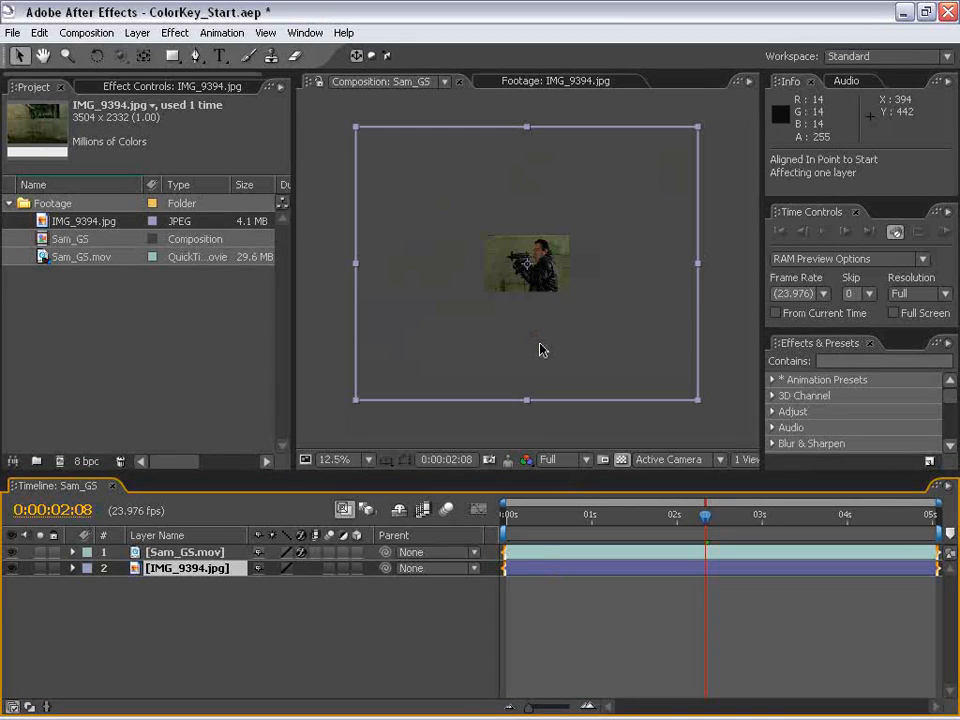
{"action": "scroll", "coordinate": [540, 349], "scroll_direction": "up", "scroll_amount": 2}
{"action": "scroll", "coordinate": [540, 349], "scroll_direction": "down", "scroll_amount": 2}
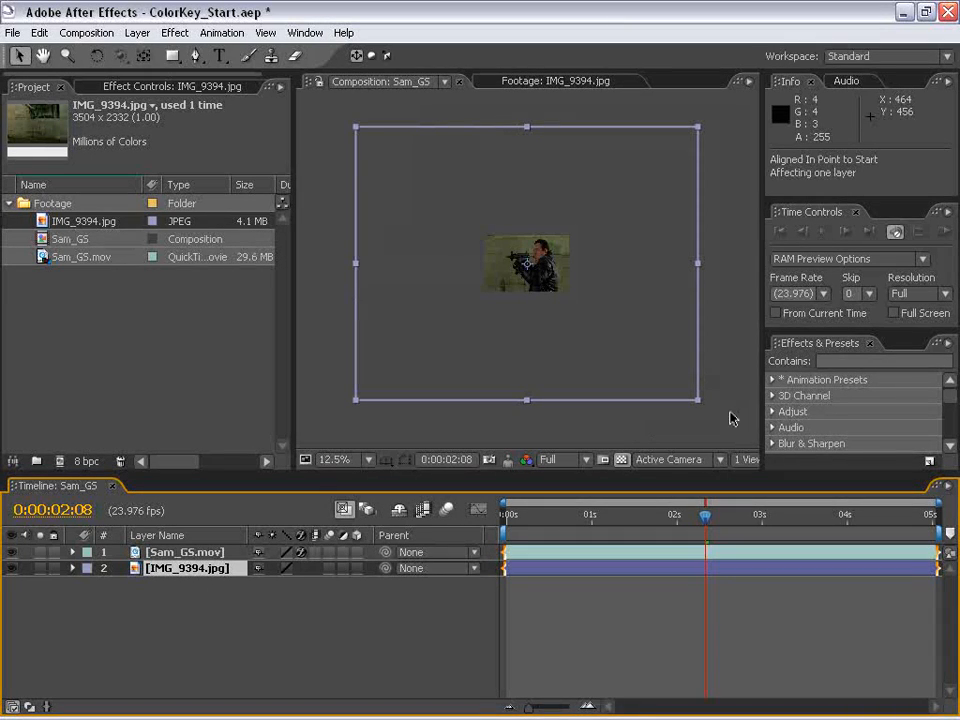
{"action": "left_click_drag", "start_coordinate": [700, 405], "coordinate": [591, 302]}
{"action": "scroll", "coordinate": [510, 327], "scroll_direction": "up", "scroll_amount": 3}
{"action": "scroll", "coordinate": [510, 327], "scroll_direction": "down", "scroll_amount": 1}
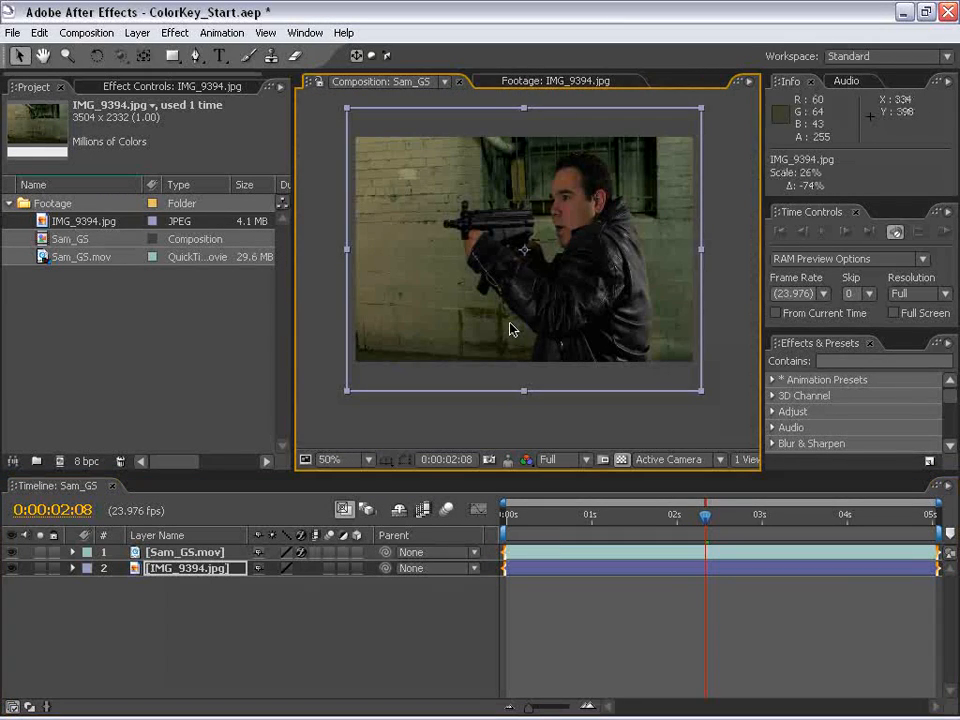
Enlarge the IMG_9394.jpg background slightly and position it at about 346, 268 behind the actor, checking it at 0:00:01:06
{"action": "left_click_drag", "start_coordinate": [702, 392], "coordinate": [713, 394]}
{"action": "mouse_move", "coordinate": [660, 368]}
{"action": "left_mouse_down"}
{"action": "mouse_move", "coordinate": [660, 356]}
{"action": "mouse_move", "coordinate": [655, 386]}
{"action": "left_mouse_up"}
{"action": "left_click", "coordinate": [579, 634]}
{"action": "left_click", "coordinate": [611, 514]}
{"action": "left_click", "coordinate": [631, 393]}
{"action": "left_click_drag", "start_coordinate": [699, 405], "coordinate": [718, 420]}
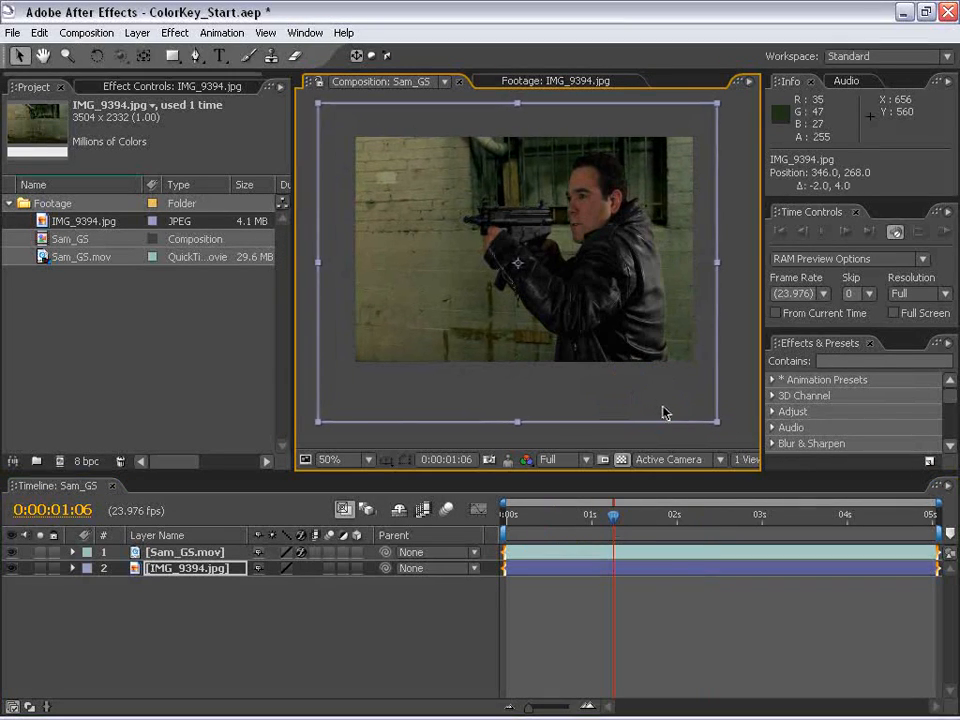
Preview the composite full screen and check the actor's motion at 0:00:00:20
{"action": "left_click", "coordinate": [619, 459]}
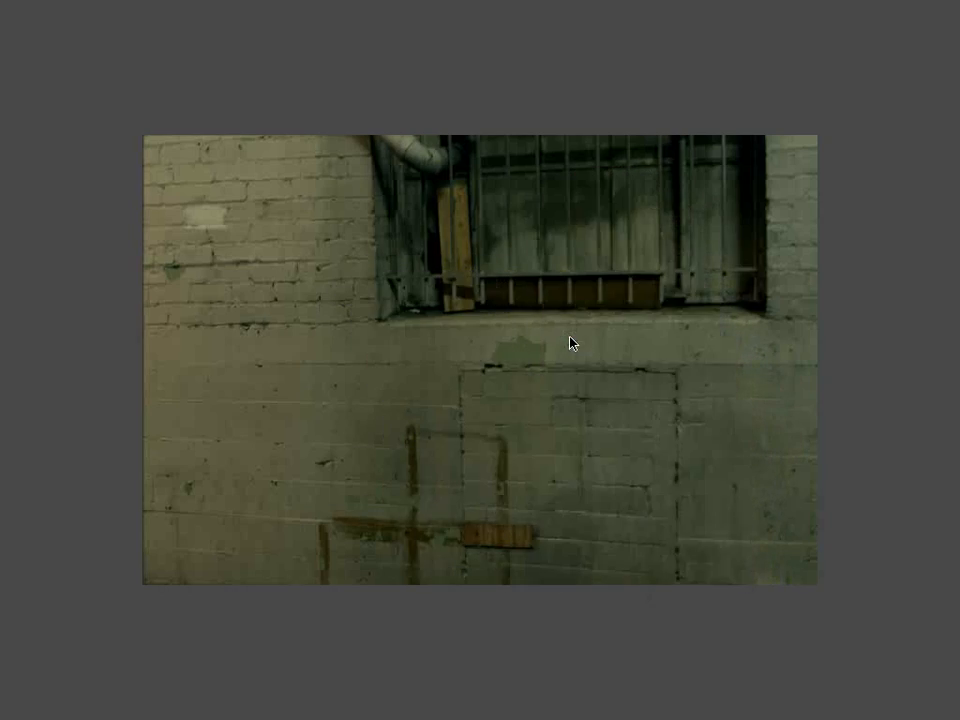
{"action": "left_click", "coordinate": [589, 555]}
{"action": "left_click_drag", "start_coordinate": [614, 520], "coordinate": [578, 519]}
{"action": "key", "text": "comma"}
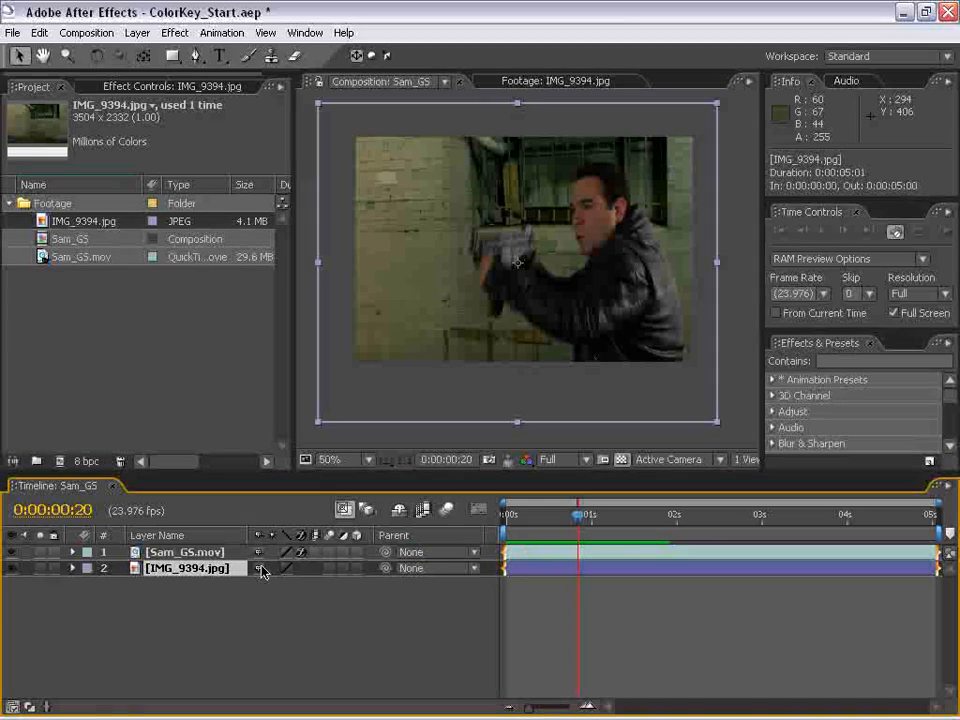
Apply the Simple Choker effect to Sam_GS.mov and set its Choke Matte to 0.75
{"action": "left_click", "coordinate": [177, 554]}
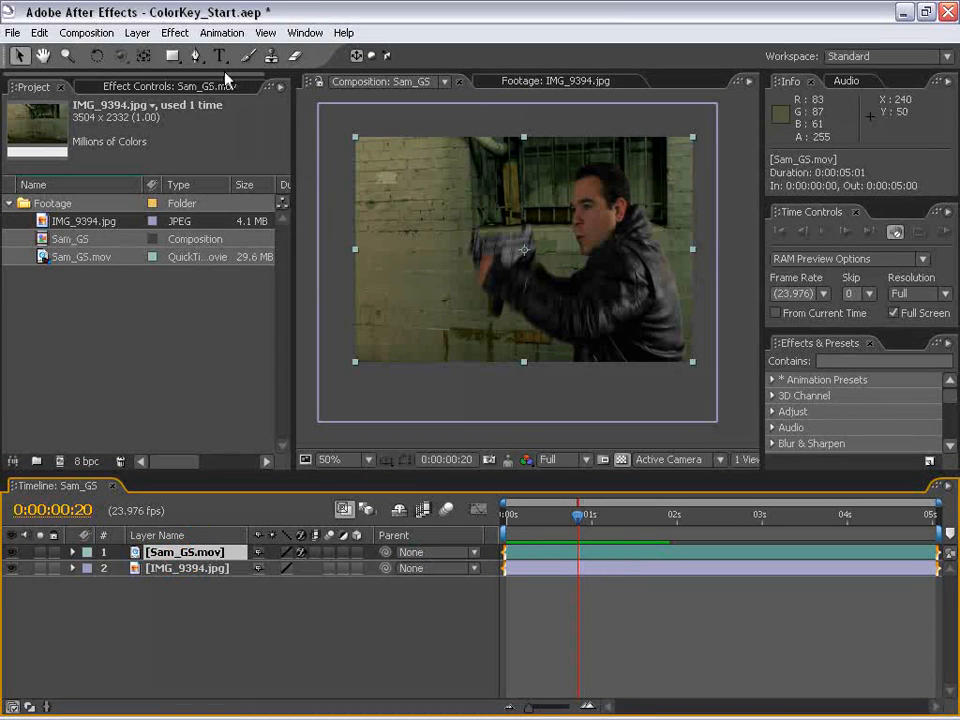
{"action": "left_click", "coordinate": [175, 32]}
{"action": "mouse_move", "coordinate": [215, 285]}
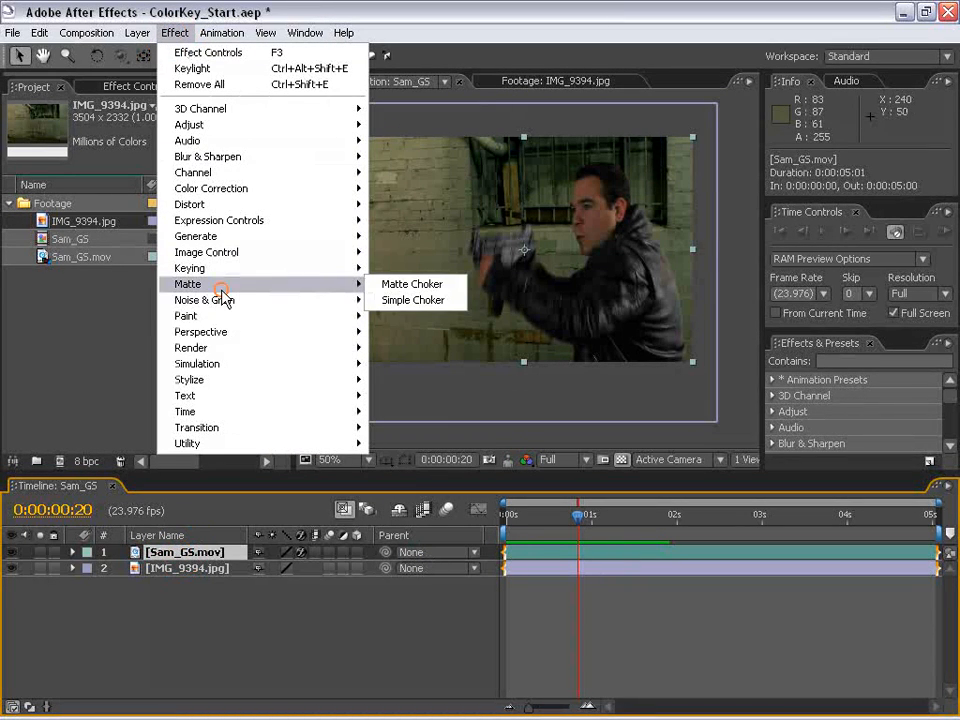
{"action": "left_click", "coordinate": [437, 300]}
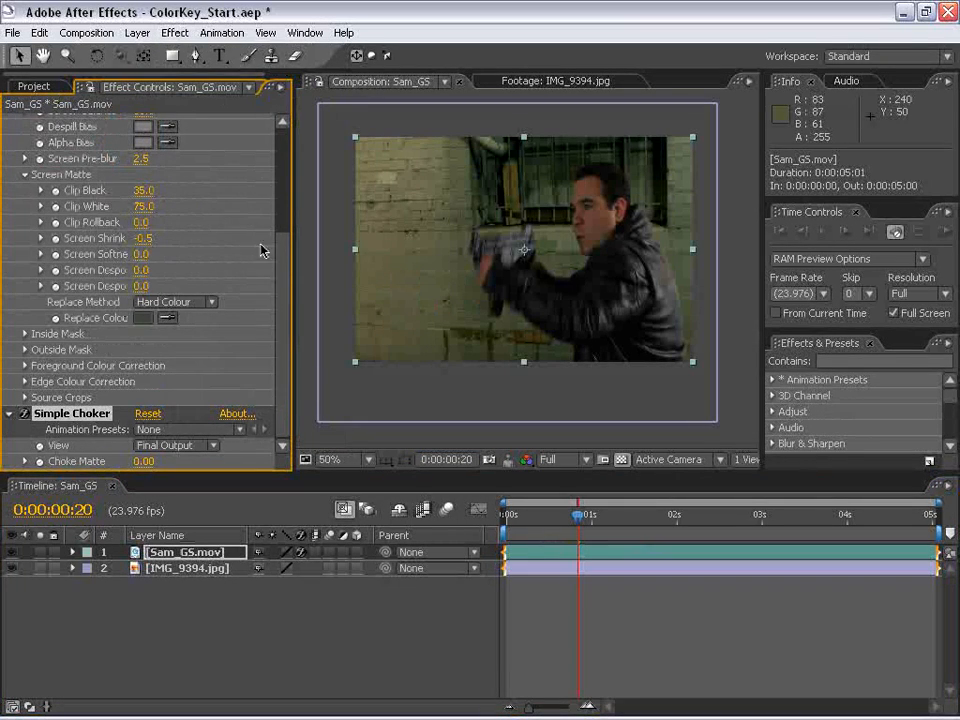
{"action": "left_click", "coordinate": [143, 461]}
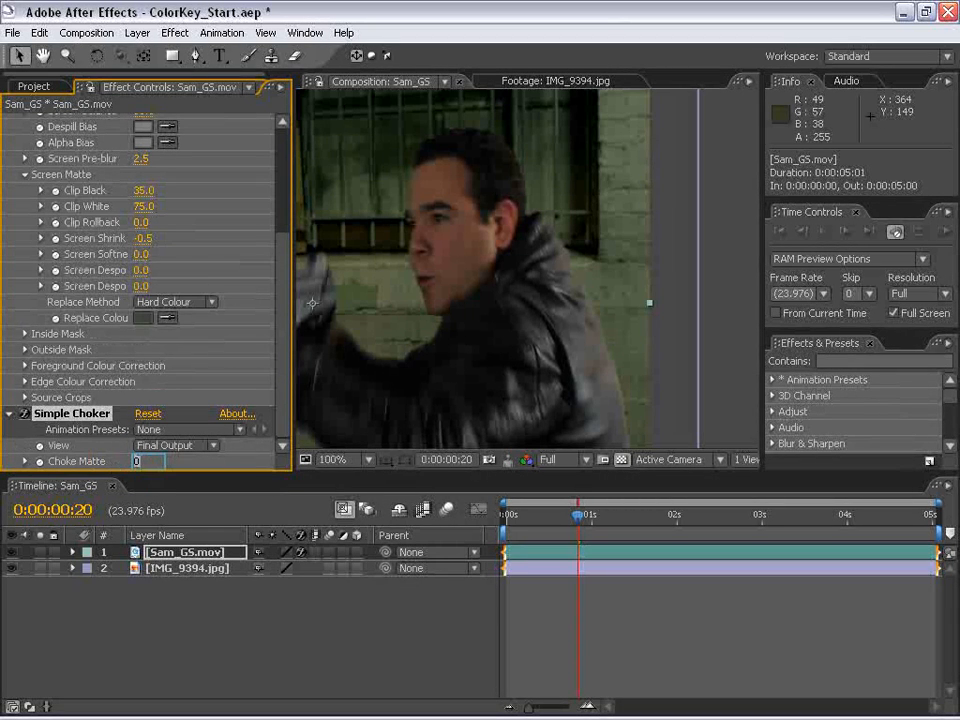
{"action": "key", "text": "BackSpace"}
{"action": "type", "text": ".75"}
{"action": "key", "text": "Return"}
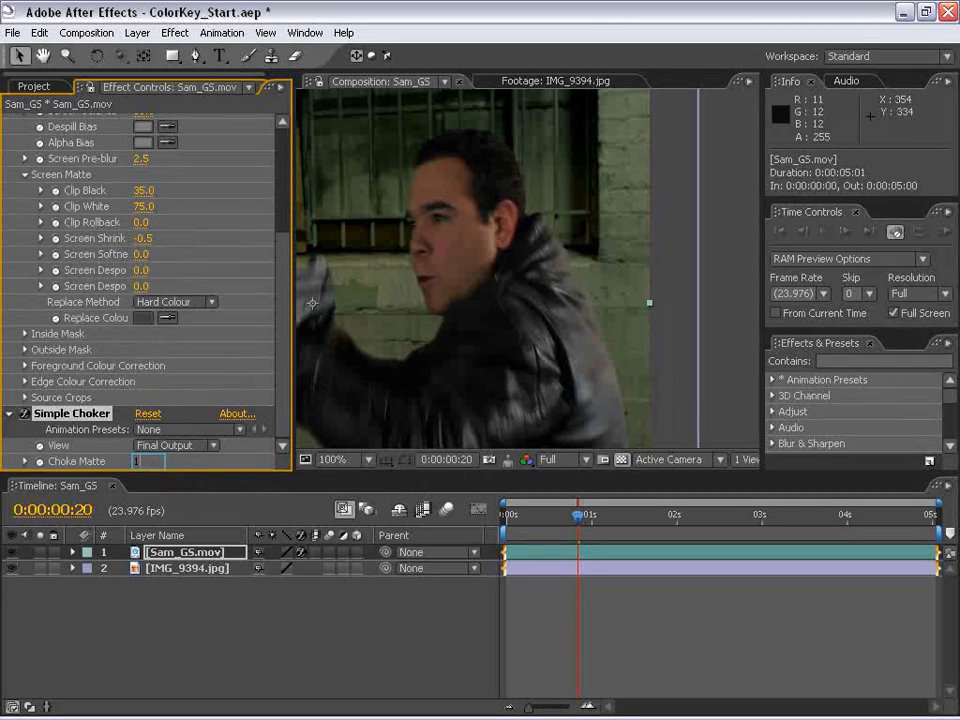
Examine the jacket edges up close and compare them with Simple Choker off and on
{"action": "key", "text": "h"}
{"action": "left_click_drag", "start_coordinate": [401, 339], "coordinate": [497, 246]}
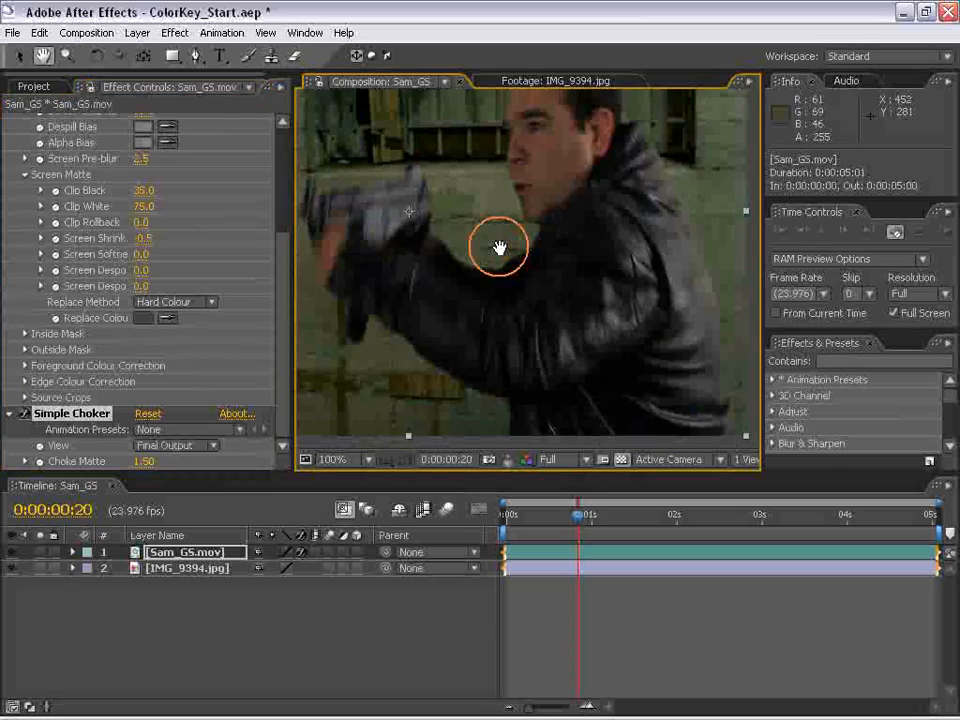
{"action": "scroll", "coordinate": [448, 334], "scroll_direction": "up", "scroll_amount": 1}
{"action": "left_click_drag", "start_coordinate": [435, 214], "coordinate": [340, 341]}
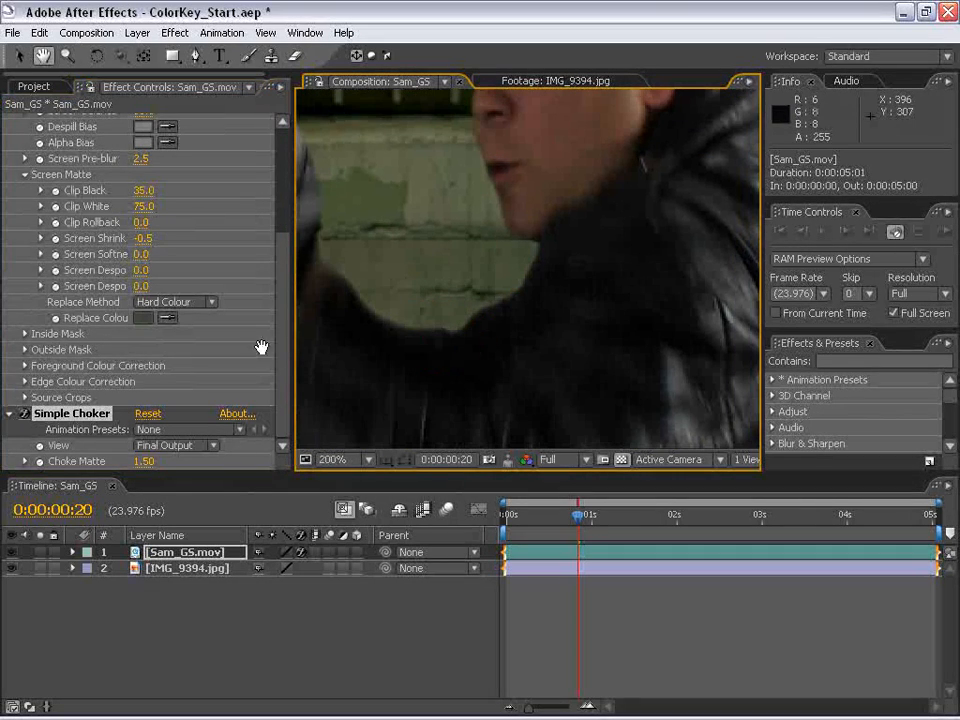
{"action": "left_click", "coordinate": [25, 413]}
{"action": "left_click", "coordinate": [25, 413]}
{"action": "left_click", "coordinate": [25, 413]}
{"action": "left_click", "coordinate": [25, 413]}
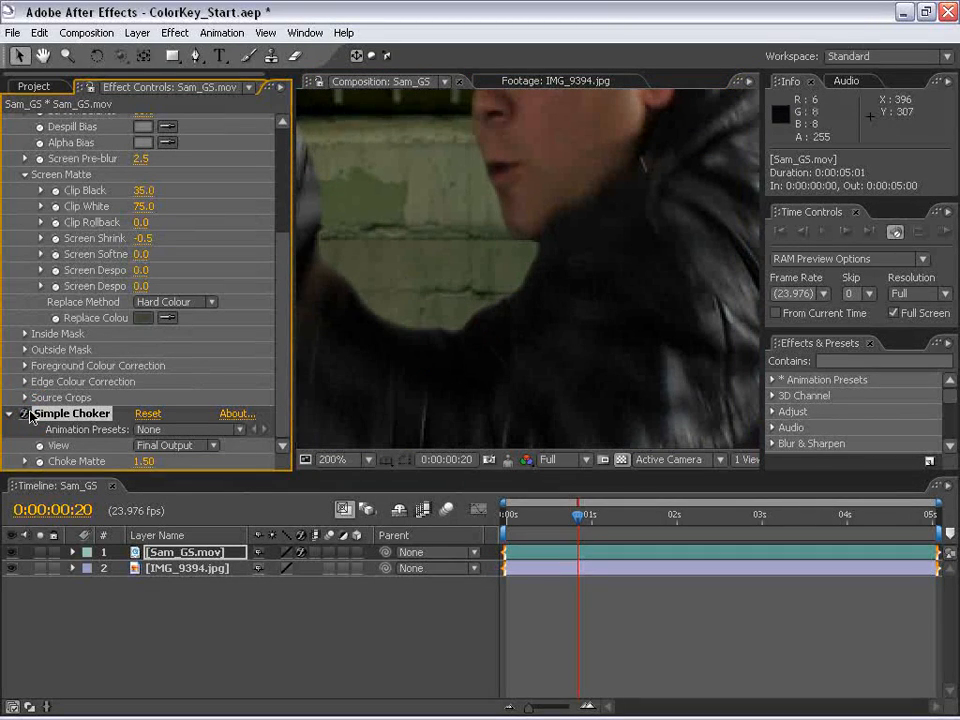
Set Simple Choker's Choke Matte to 1.00 and check the actor's edges at 0:00:03:03
{"action": "key", "text": "h"}
{"action": "left_click_drag", "start_coordinate": [463, 231], "coordinate": [452, 309]}
{"action": "left_click", "coordinate": [143, 461]}
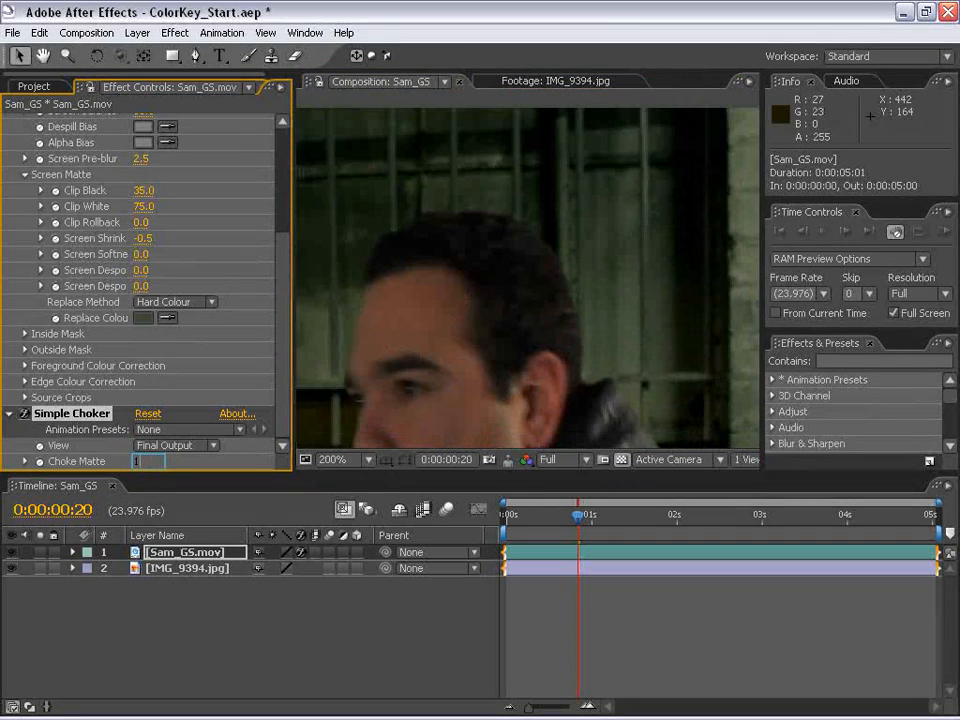
{"action": "key", "text": "h"}
{"action": "left_click_drag", "start_coordinate": [474, 221], "coordinate": [530, 260]}
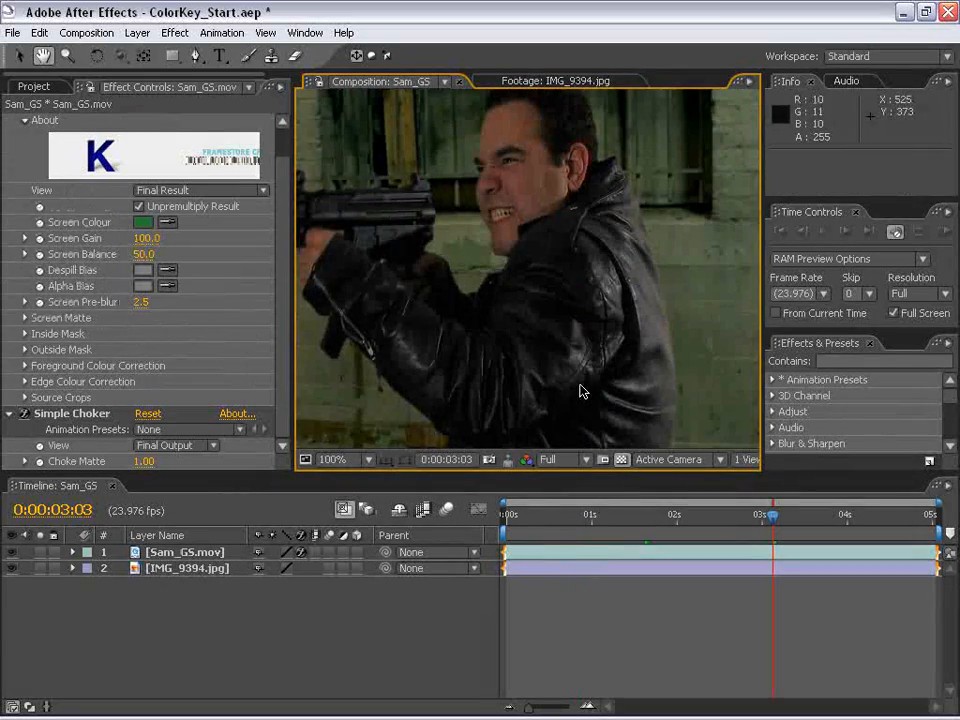
{"action": "left_click_drag", "start_coordinate": [595, 299], "coordinate": [579, 319]}
{"action": "scroll", "coordinate": [527, 321], "scroll_direction": "down", "scroll_amount": 1}
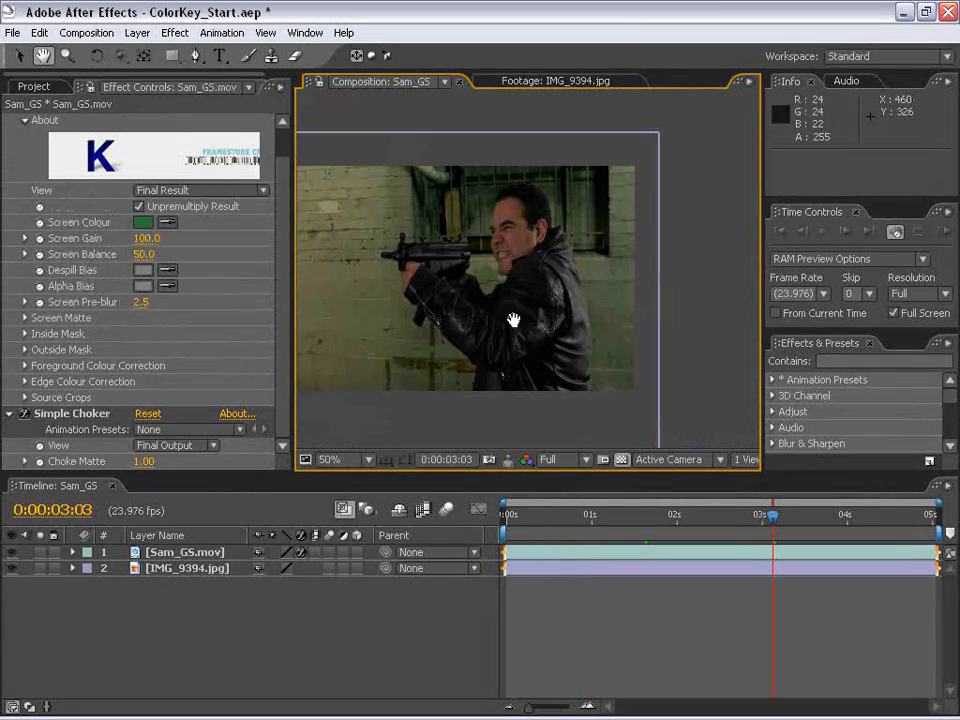
Try moving the Sam_GS.mov layer farther left over the wall and undo the move
{"action": "left_click", "coordinate": [604, 643]}
{"action": "key", "text": "v"}
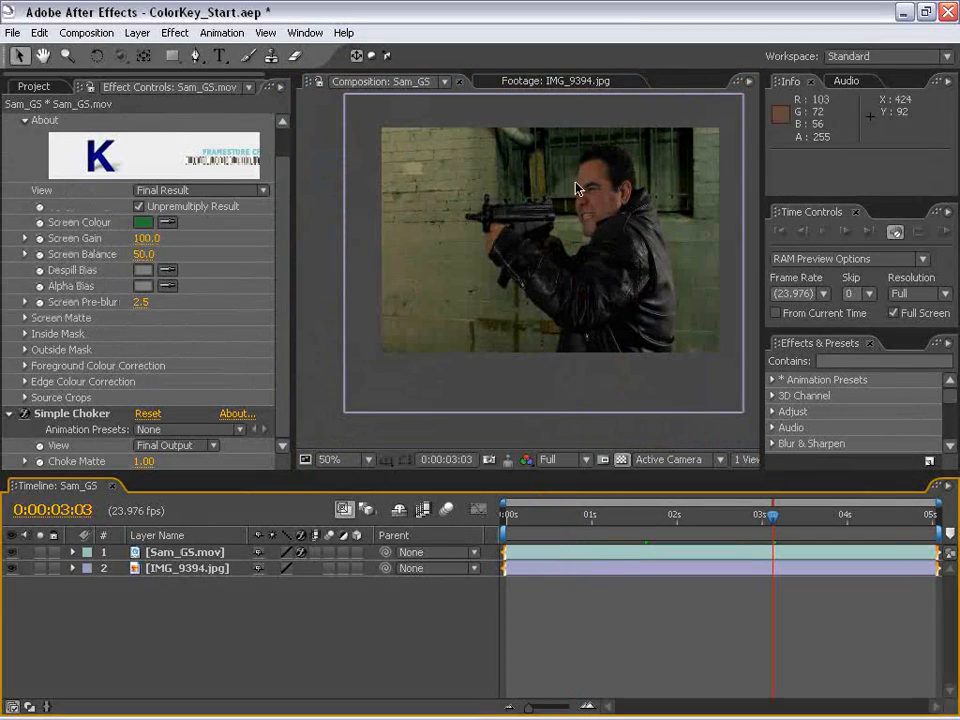
{"action": "left_click", "coordinate": [187, 554]}
{"action": "left_click_drag", "start_coordinate": [597, 263], "coordinate": [452, 272]}
{"action": "key", "text": "ctrl+z"}
Examine the actor against the wall up close, hiding and reshowing the IMG_9394.jpg background for comparison
{"action": "left_click", "coordinate": [205, 598]}
{"action": "left_click", "coordinate": [177, 571]}
{"action": "left_click", "coordinate": [512, 587]}
{"action": "scroll", "coordinate": [583, 259], "scroll_direction": "up", "scroll_amount": 1}
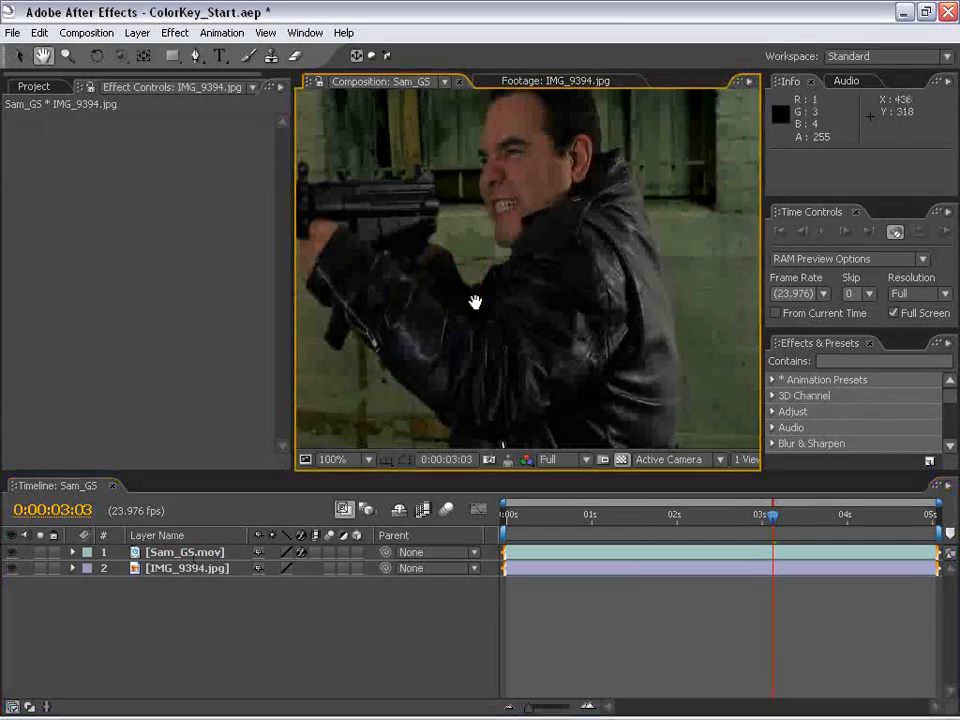
{"action": "scroll", "coordinate": [573, 303], "scroll_direction": "down", "scroll_amount": 2}
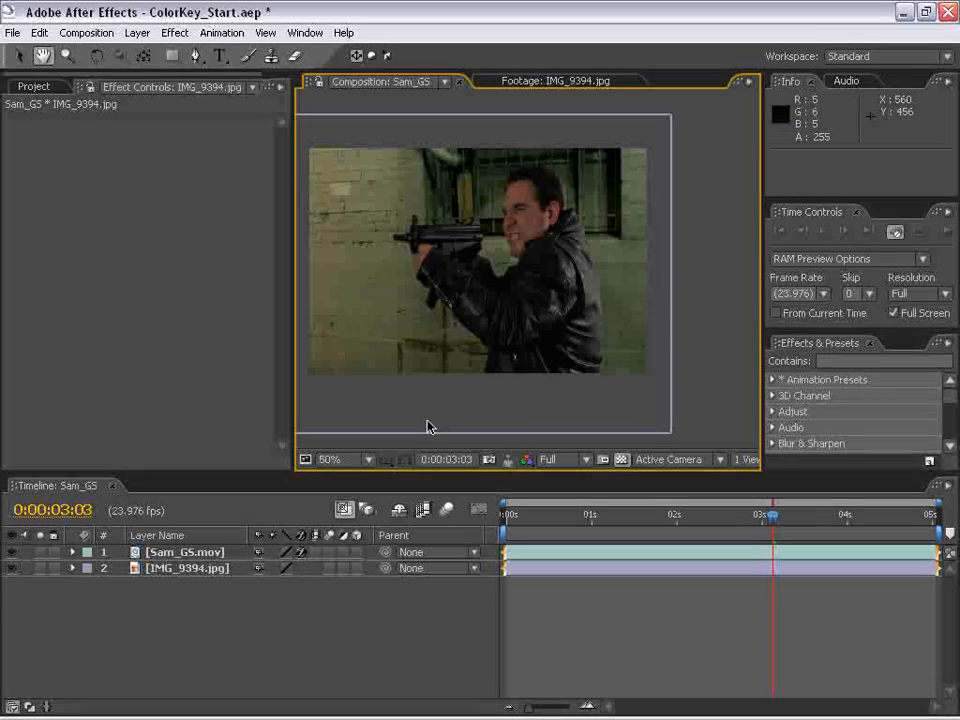
{"action": "scroll", "coordinate": [500, 280], "scroll_direction": "up", "scroll_amount": 1}
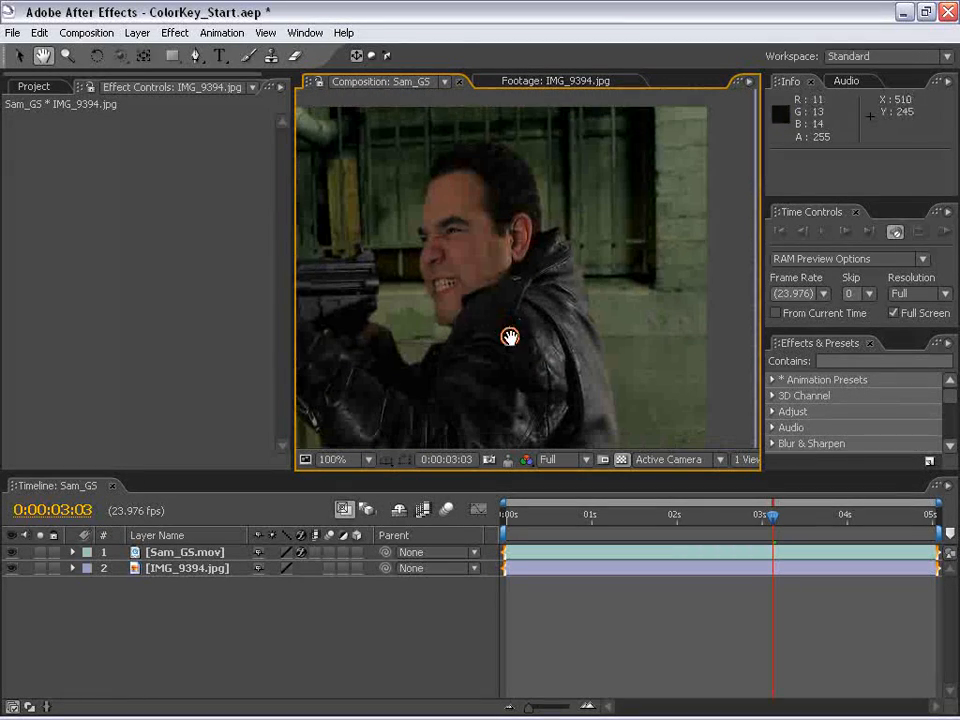
{"action": "left_click", "coordinate": [11, 568]}
{"action": "left_click", "coordinate": [11, 568]}
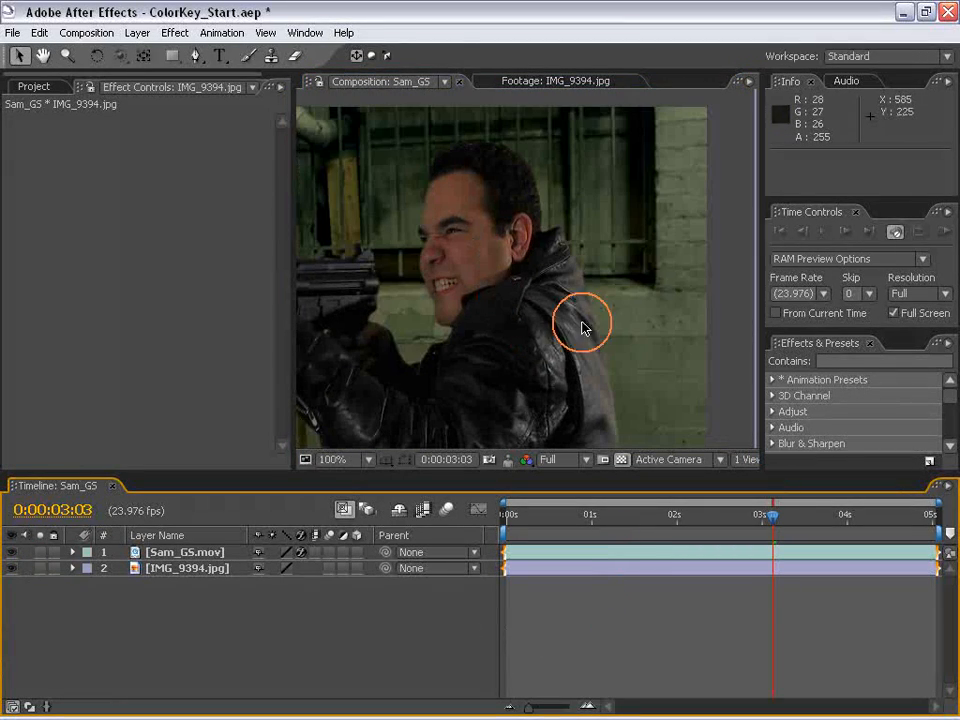
{"action": "scroll", "coordinate": [536, 294], "scroll_direction": "down", "scroll_amount": 1}
{"action": "left_click_drag", "start_coordinate": [536, 294], "coordinate": [605, 200]}
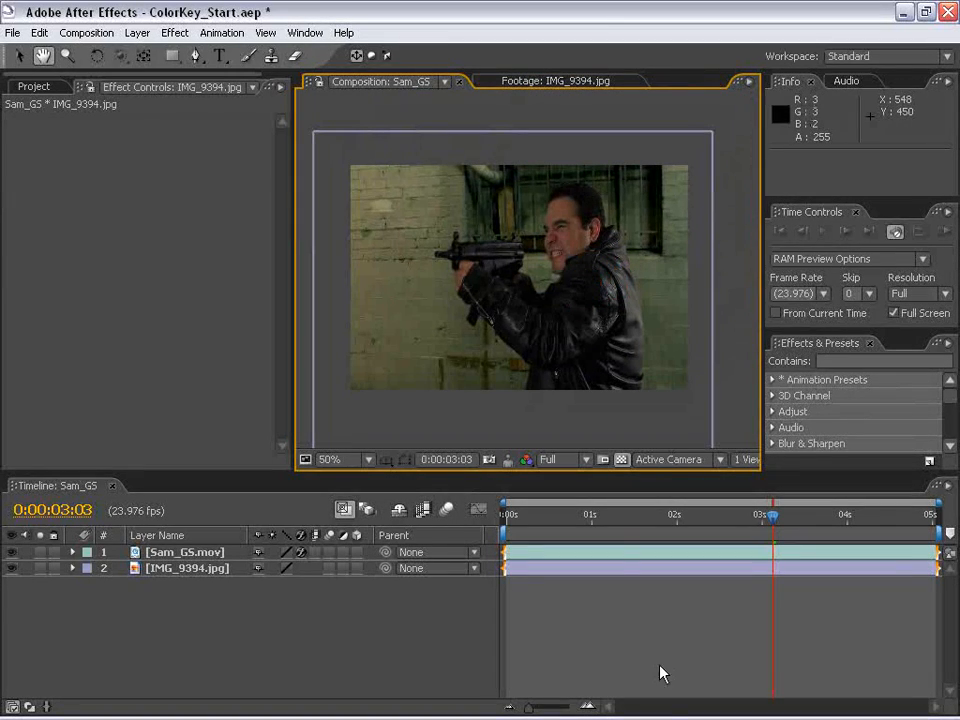
Apply the Levels colour correction effect to the Sam_GS.mov layer
{"action": "left_click", "coordinate": [612, 543]}
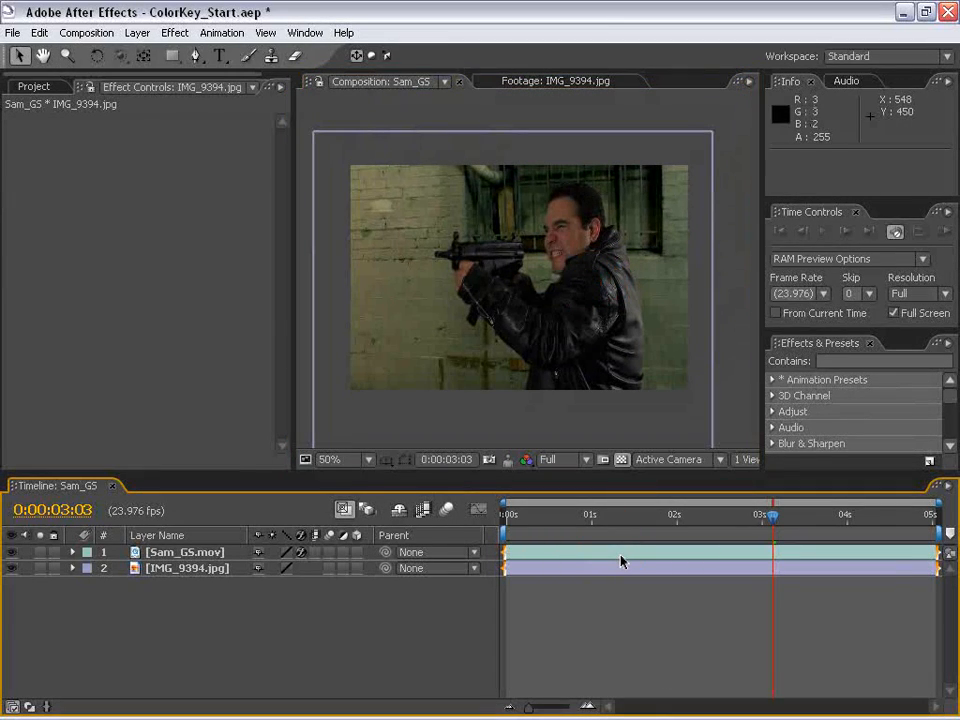
{"action": "left_click", "coordinate": [620, 555]}
{"action": "left_click", "coordinate": [182, 555]}
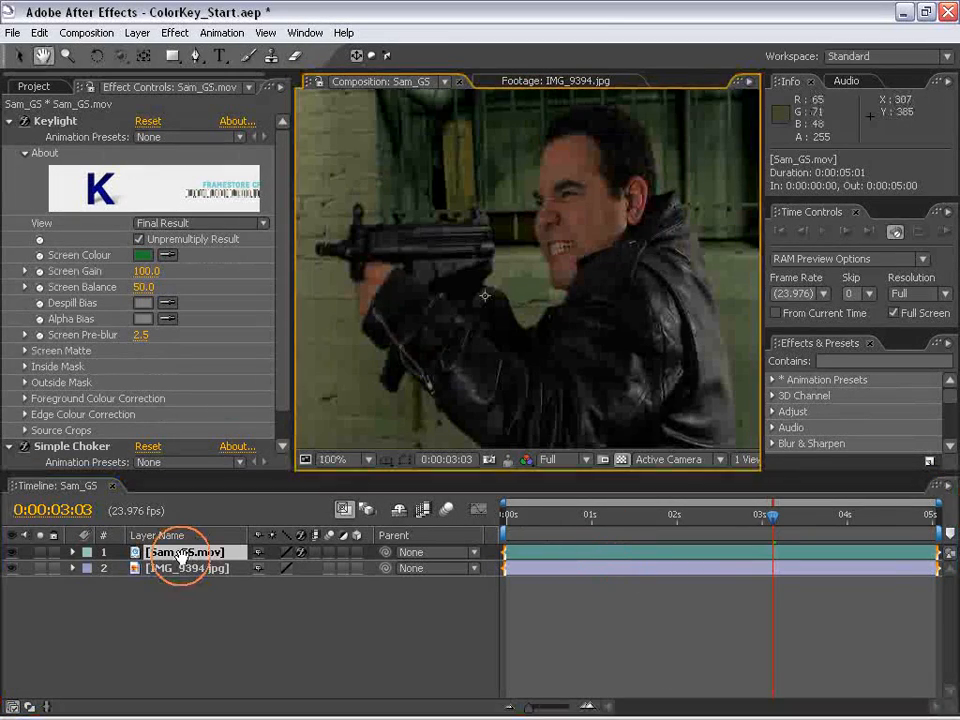
{"action": "left_click", "coordinate": [147, 552]}
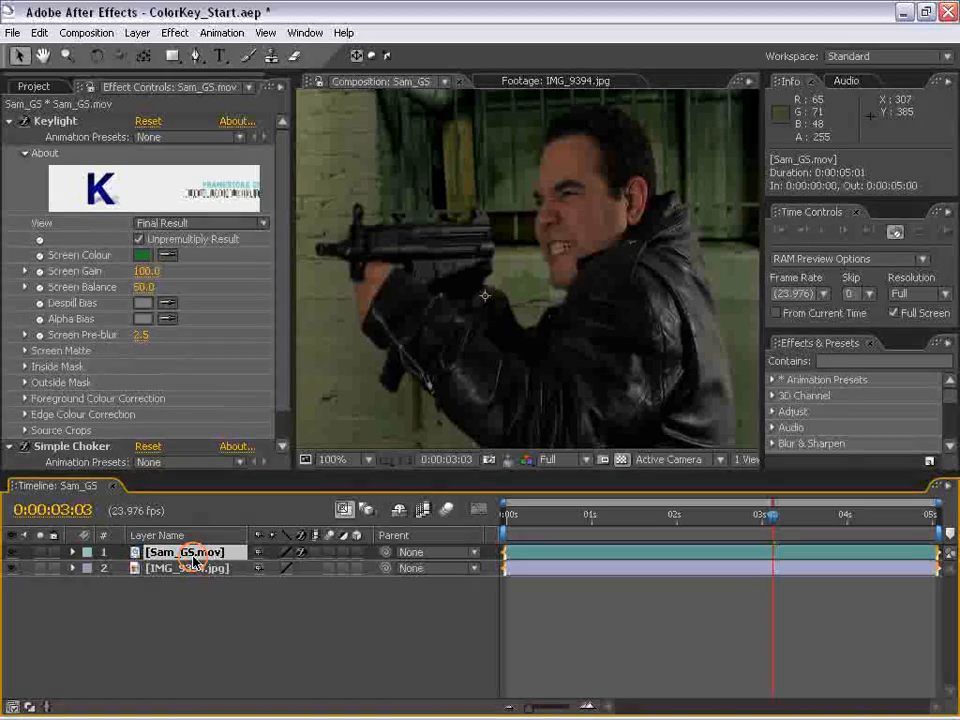
{"action": "left_click", "coordinate": [180, 34]}
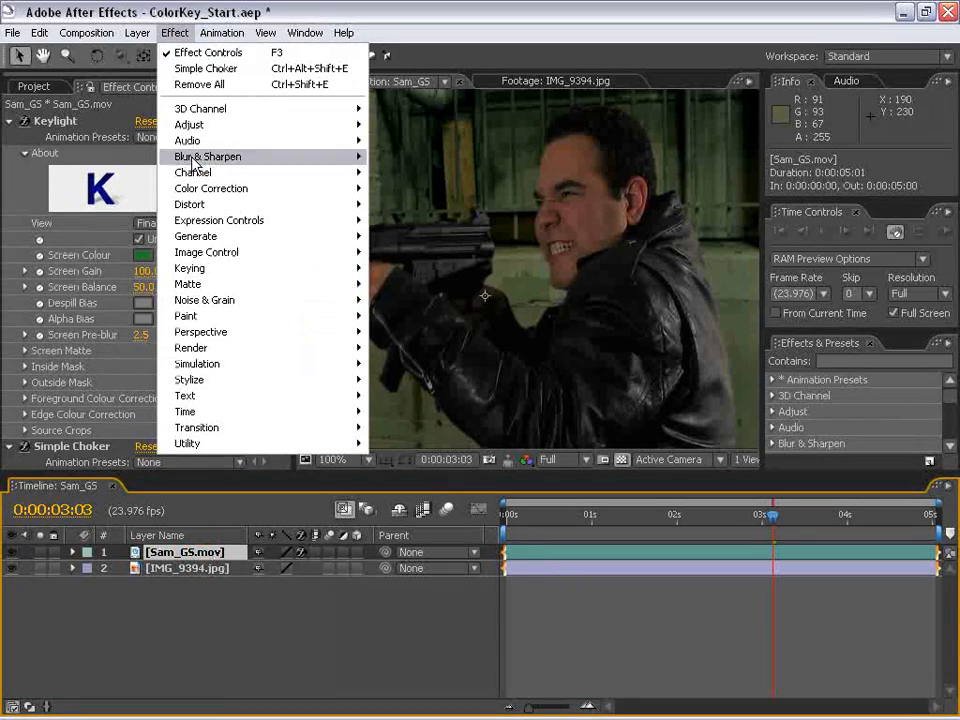
{"action": "left_click", "coordinate": [246, 188]}
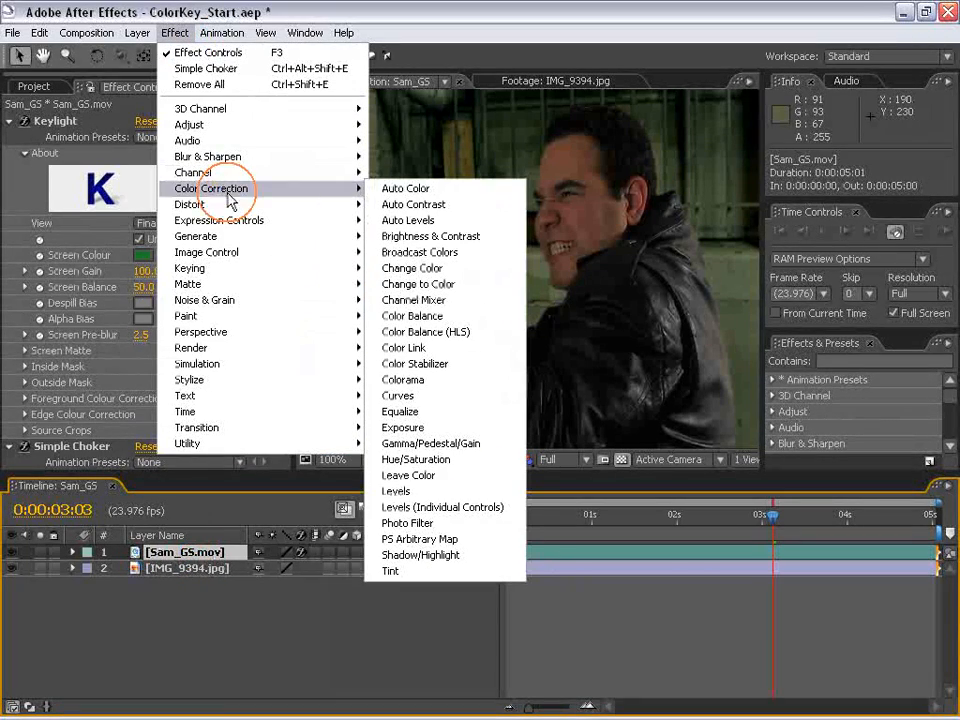
{"action": "left_click", "coordinate": [400, 491]}
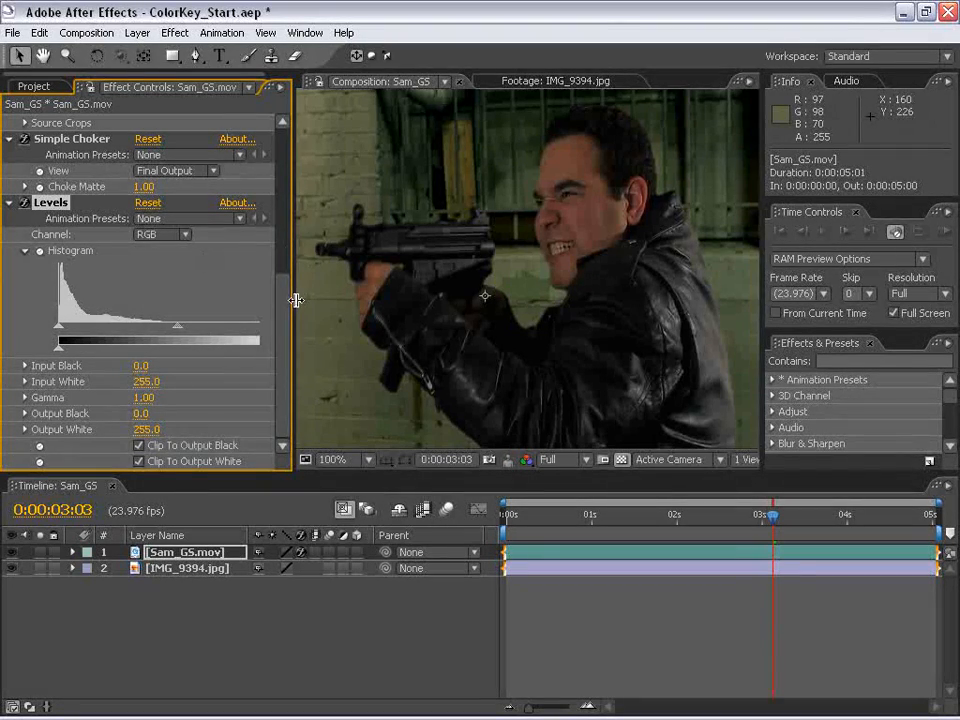
Widen the effect settings area and examine the actor's colours against the surrounding wall
{"action": "left_click_drag", "start_coordinate": [296, 300], "coordinate": [313, 300]}
{"action": "scroll", "coordinate": [588, 264], "scroll_direction": "down", "scroll_amount": 1}
{"action": "key", "text": "space"}
{"action": "scroll", "coordinate": [574, 281], "scroll_direction": "up", "scroll_amount": 1}
{"action": "left_click_drag", "start_coordinate": [591, 264], "coordinate": [545, 272]}
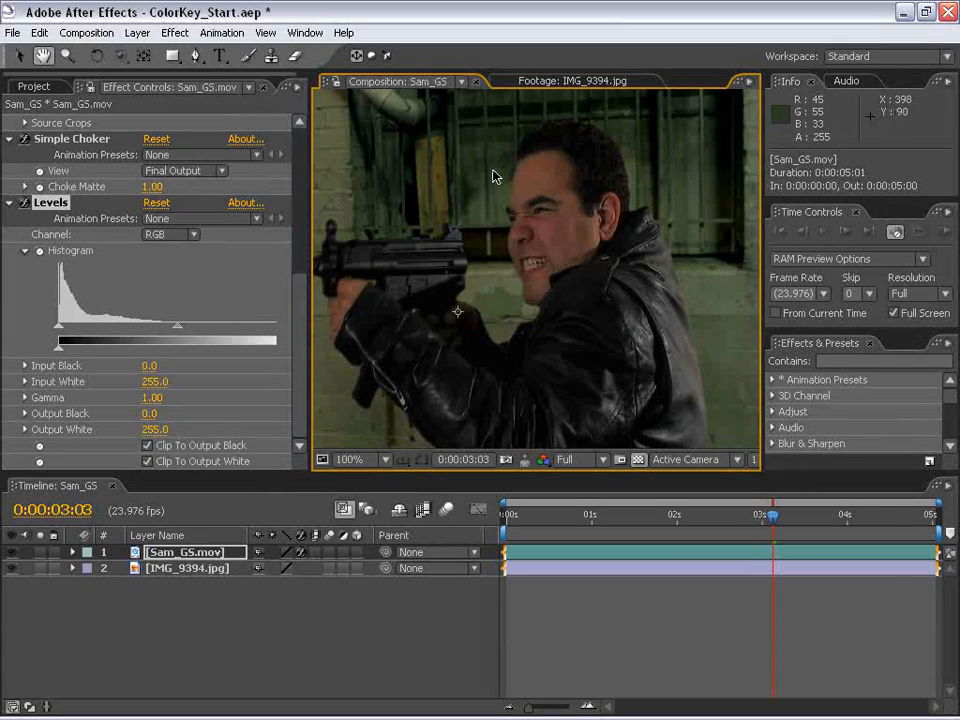
{"action": "left_click_drag", "start_coordinate": [489, 161], "coordinate": [515, 321]}
{"action": "left_click_drag", "start_coordinate": [536, 394], "coordinate": [504, 189]}
{"action": "left_click_drag", "start_coordinate": [602, 334], "coordinate": [575, 304]}
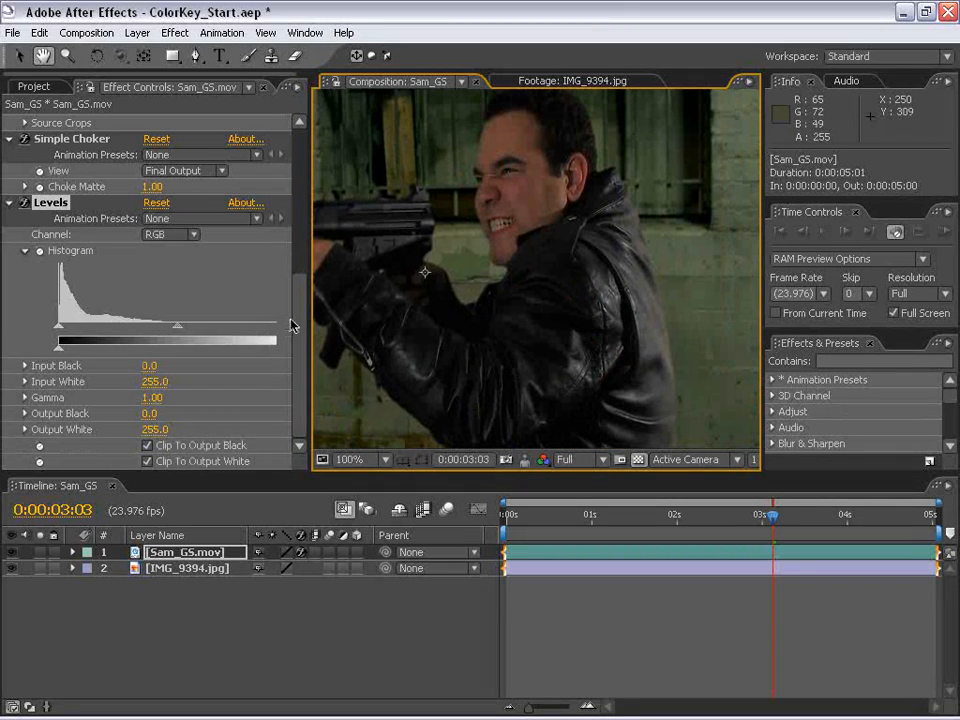
Set Red Input Black to 14.0 in the Levels effect on Sam_GS.mov and check the actor's colour
{"action": "left_click", "coordinate": [150, 235]}
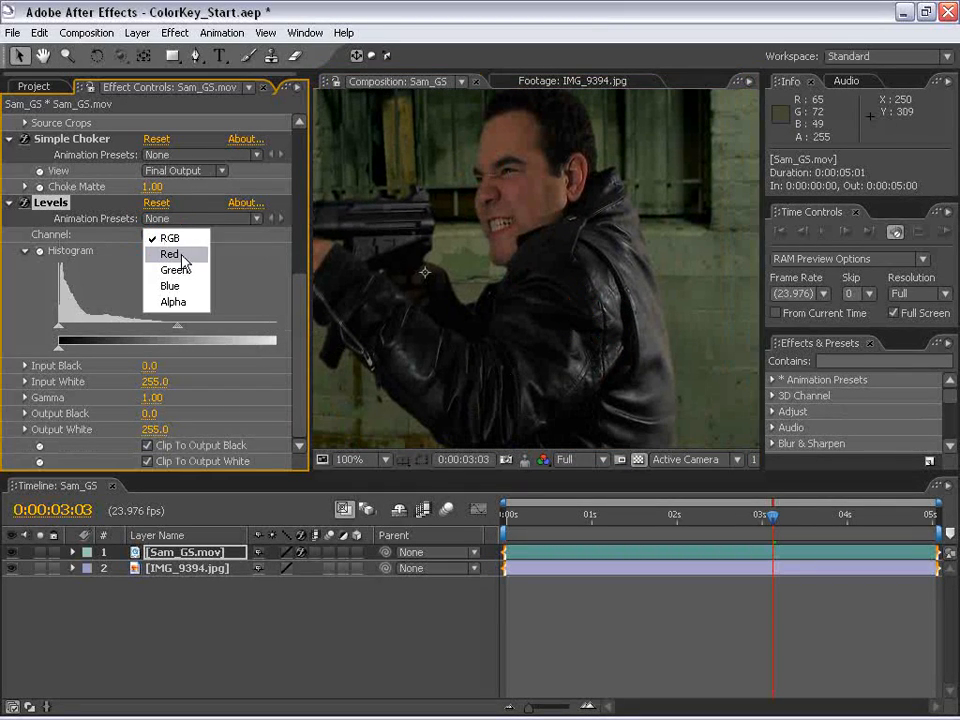
{"action": "left_click", "coordinate": [172, 254]}
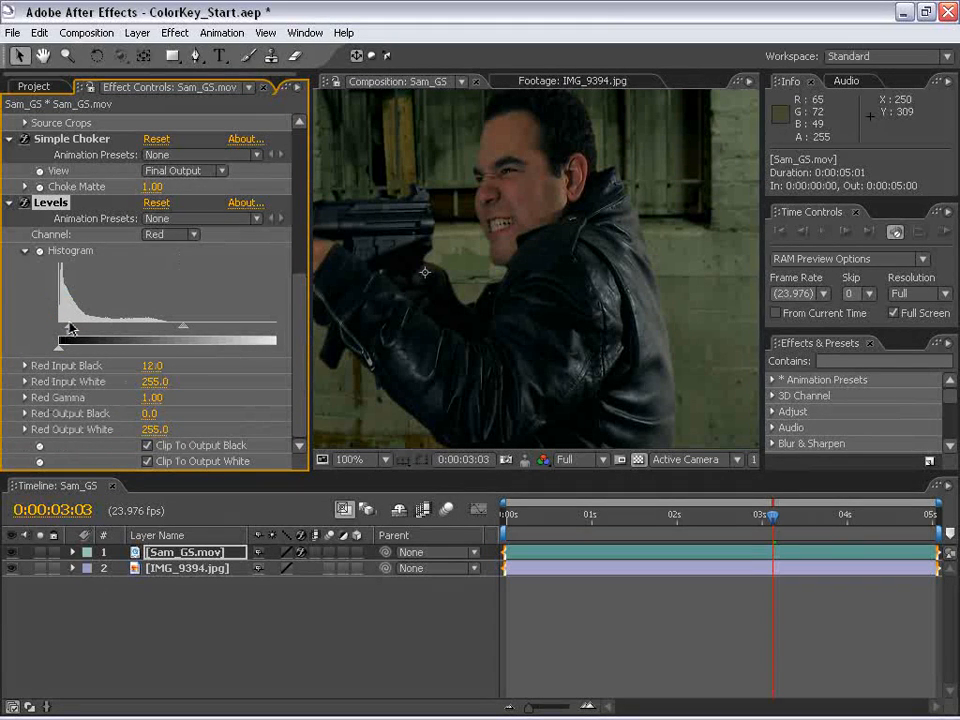
{"action": "left_click_drag", "start_coordinate": [62, 327], "coordinate": [72, 327]}
{"action": "left_click_drag", "start_coordinate": [544, 350], "coordinate": [574, 360]}
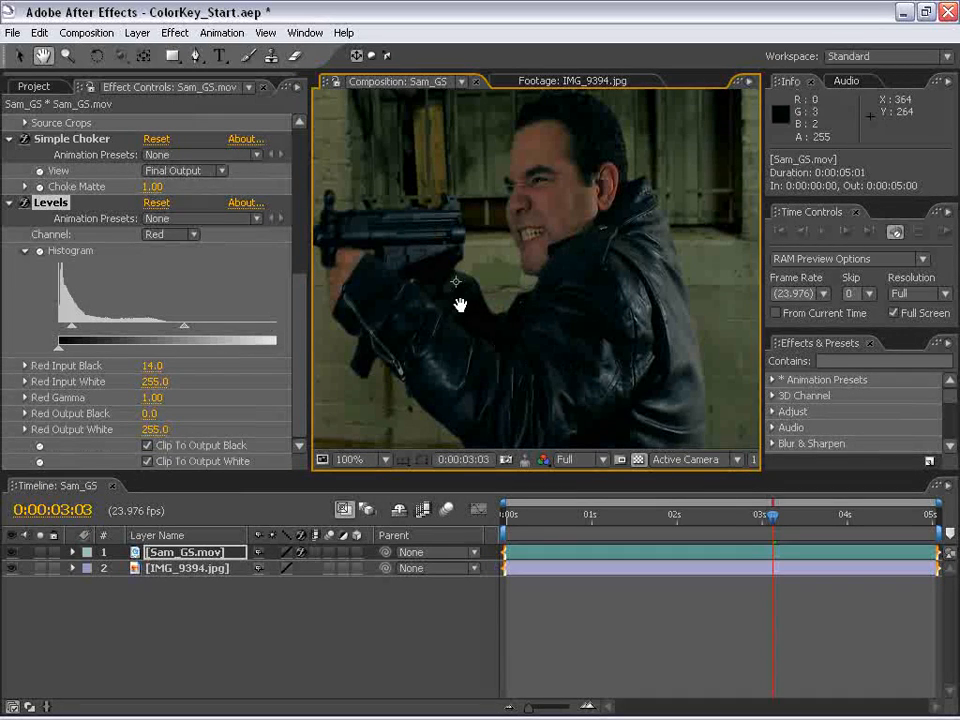
Switch Levels to the Blue channel and examine the back of the actor's jacket against the wall up close
{"action": "left_click", "coordinate": [163, 236]}
{"action": "left_click", "coordinate": [171, 265]}
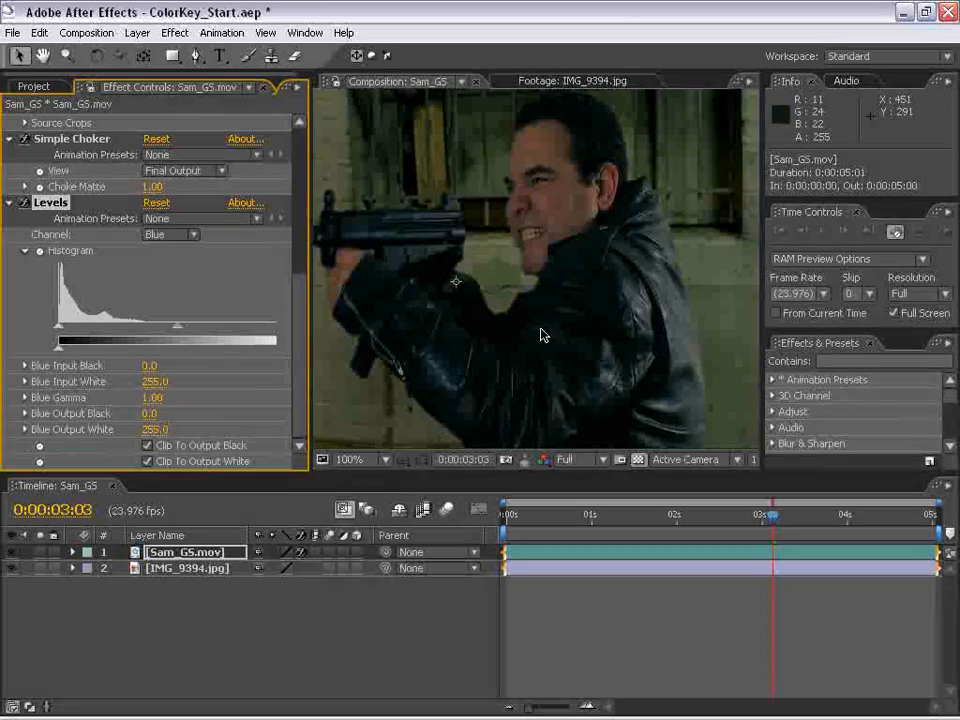
{"action": "scroll", "coordinate": [574, 289], "scroll_direction": "up", "scroll_amount": 1}
{"action": "mouse_move", "coordinate": [574, 289]}
{"action": "left_mouse_down"}
{"action": "mouse_move", "coordinate": [664, 317]}
{"action": "mouse_move", "coordinate": [569, 308]}
{"action": "left_mouse_up"}
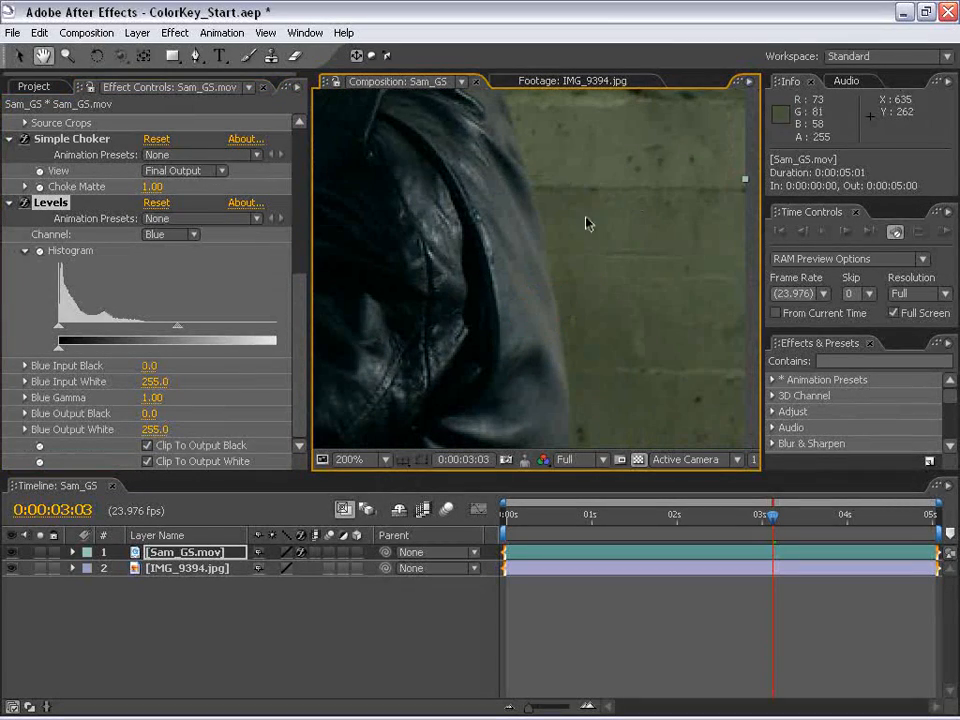
{"action": "scroll", "coordinate": [637, 187], "scroll_direction": "down", "scroll_amount": 1}
{"action": "left_click_drag", "start_coordinate": [572, 189], "coordinate": [587, 300]}
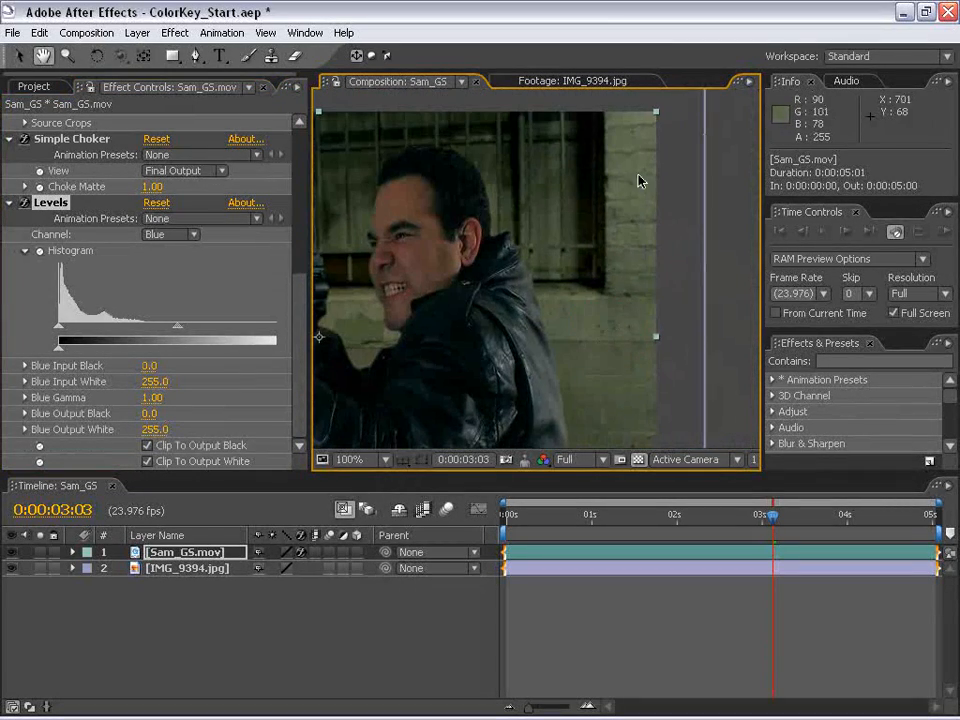
{"action": "scroll", "coordinate": [521, 268], "scroll_direction": "down", "scroll_amount": 1}
{"action": "left_click_drag", "start_coordinate": [517, 348], "coordinate": [559, 320]}
{"action": "scroll", "coordinate": [561, 321], "scroll_direction": "up", "scroll_amount": 1}
{"action": "left_click_drag", "start_coordinate": [376, 354], "coordinate": [394, 253]}
{"action": "scroll", "coordinate": [572, 287], "scroll_direction": "down", "scroll_amount": 1}
{"action": "scroll", "coordinate": [586, 277], "scroll_direction": "up", "scroll_amount": 1}
{"action": "scroll", "coordinate": [585, 276], "scroll_direction": "up", "scroll_amount": 1}
{"action": "left_click_drag", "start_coordinate": [499, 298], "coordinate": [536, 313]}
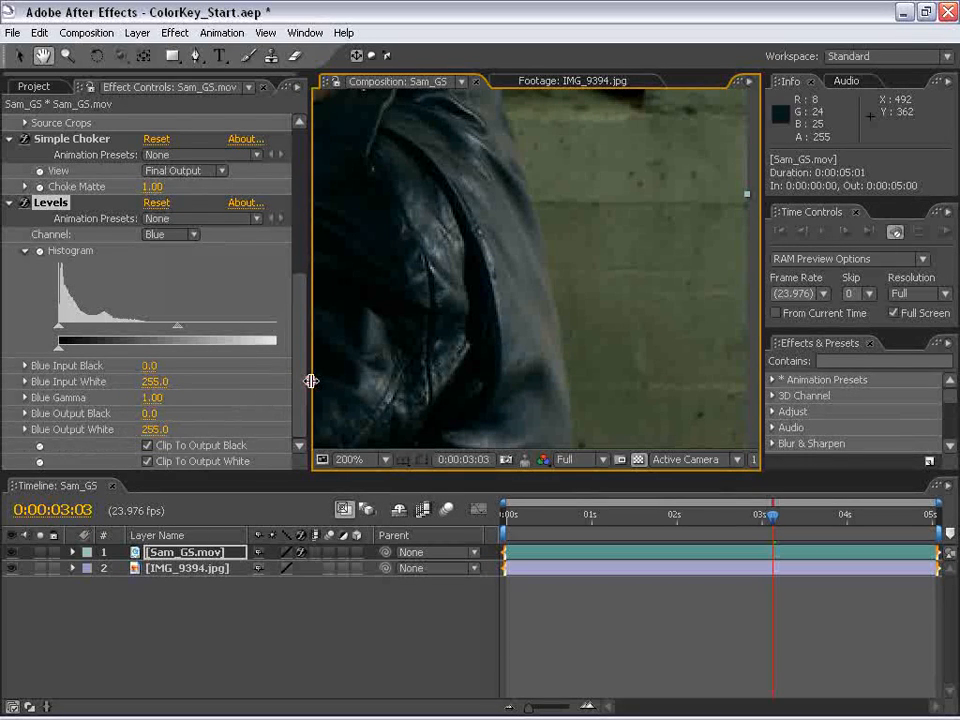
Try lowering Levels' Blue Output White to 148.0 and compare the actor with the wall
{"action": "left_click_drag", "start_coordinate": [311, 382], "coordinate": [372, 352]}
{"action": "left_click_drag", "start_coordinate": [297, 349], "coordinate": [197, 349]}
{"action": "scroll", "coordinate": [606, 298], "scroll_direction": "down", "scroll_amount": 1}
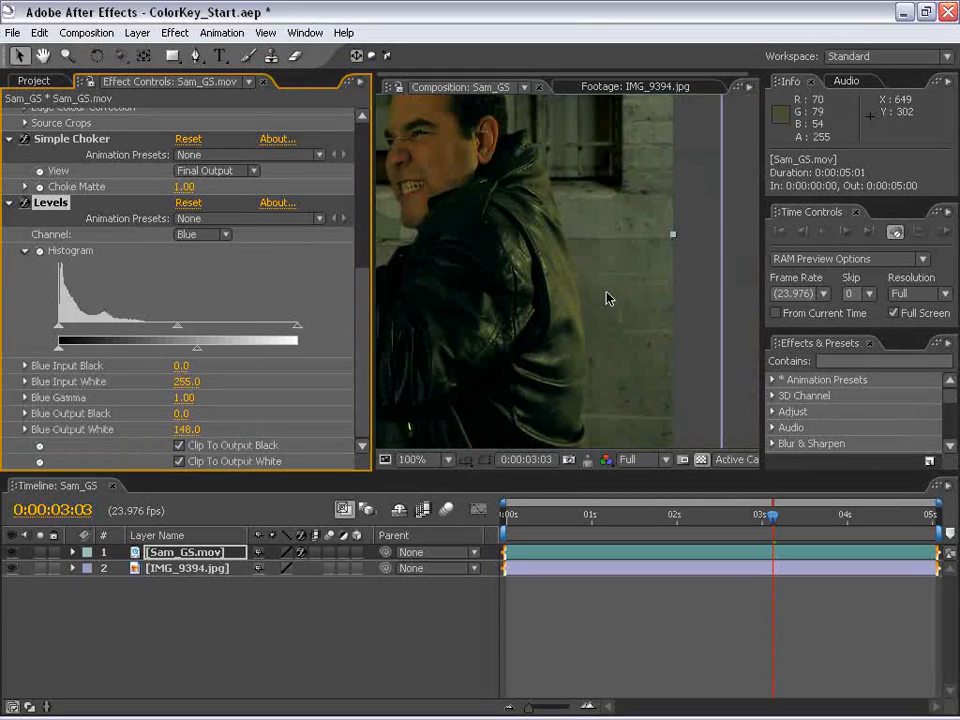
{"action": "scroll", "coordinate": [510, 315], "scroll_direction": "down", "scroll_amount": 1}
{"action": "scroll", "coordinate": [511, 311], "scroll_direction": "up", "scroll_amount": 1}
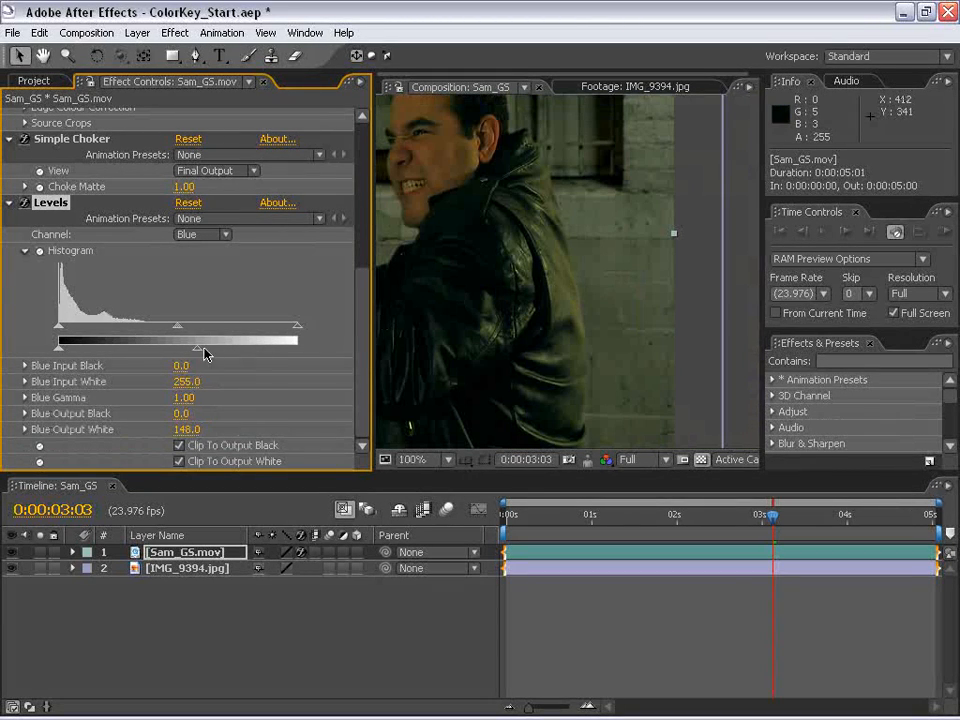
Set Levels' Blue Output White to 194.0 and check the actor against the wall up close and in full frame
{"action": "left_click_drag", "start_coordinate": [199, 349], "coordinate": [227, 349]}
{"action": "scroll", "coordinate": [508, 343], "scroll_direction": "down", "scroll_amount": 1}
{"action": "key", "text": "space"}
{"action": "left_click_drag", "start_coordinate": [540, 314], "coordinate": [556, 341]}
{"action": "scroll", "coordinate": [555, 341], "scroll_direction": "up", "scroll_amount": 2}
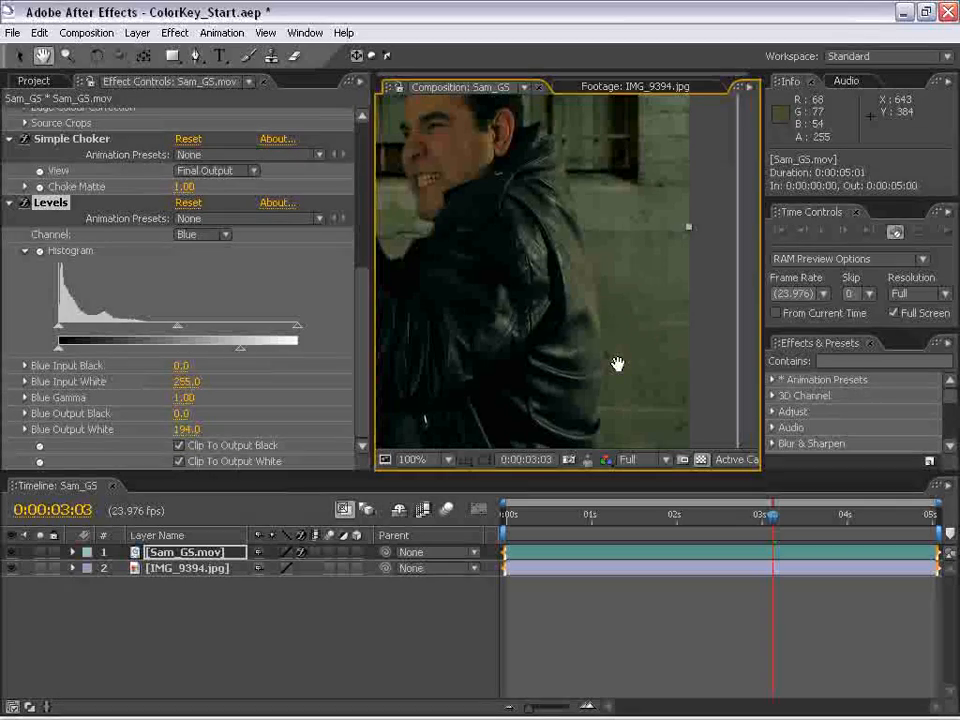
{"action": "scroll", "coordinate": [553, 358], "scroll_direction": "down", "scroll_amount": 2}
{"action": "left_click_drag", "start_coordinate": [444, 265], "coordinate": [568, 313]}
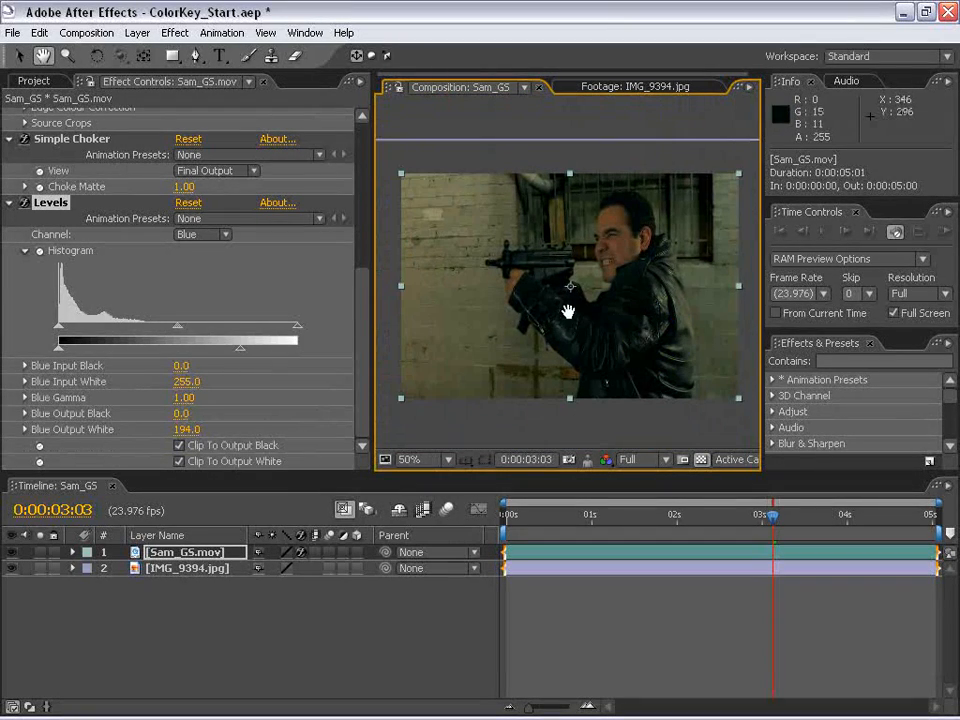
Turn on pixel aspect ratio correction and maximize the Sam_GS composition view, showing the whole frame at 100%
{"action": "left_click_drag", "start_coordinate": [762, 394], "coordinate": [827, 396]}
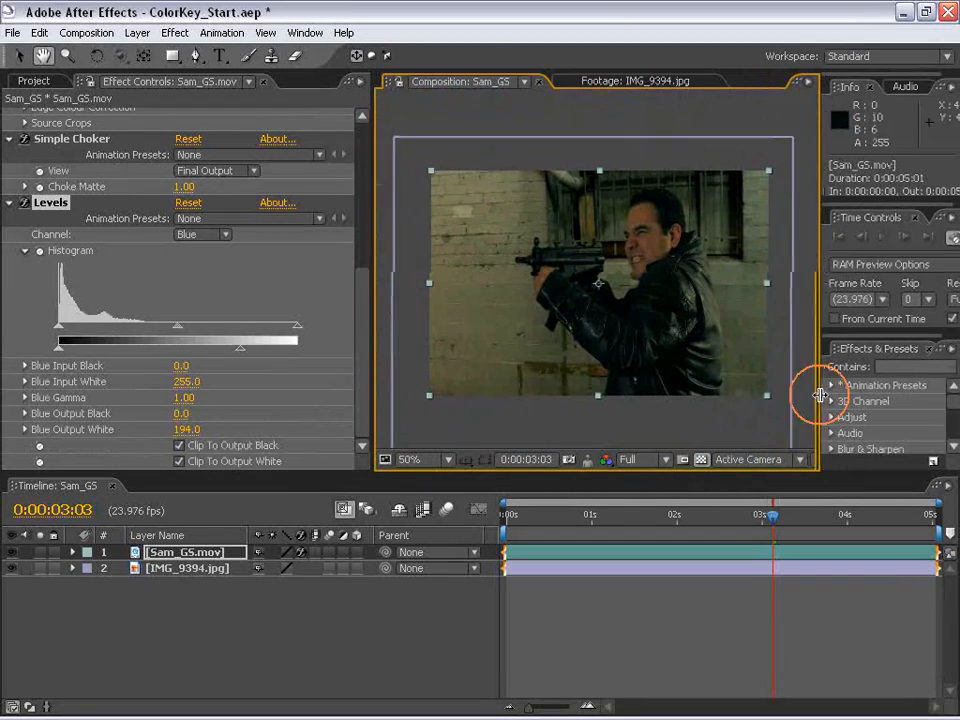
{"action": "left_click_drag", "start_coordinate": [372, 330], "coordinate": [224, 330]}
{"action": "left_click", "coordinate": [728, 460]}
{"action": "left_click_drag", "start_coordinate": [540, 347], "coordinate": [540, 279]}
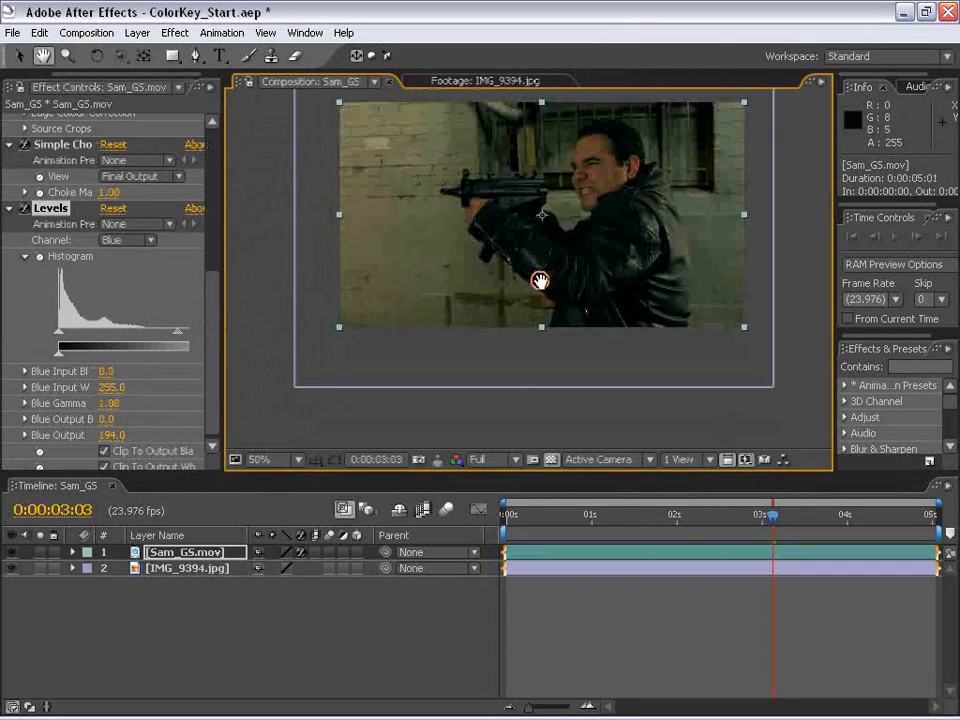
{"action": "left_click_drag", "start_coordinate": [572, 242], "coordinate": [560, 316]}
{"action": "key", "text": "grave"}
{"action": "scroll", "coordinate": [445, 300], "scroll_direction": "up", "scroll_amount": 1}
{"action": "left_click_drag", "start_coordinate": [545, 448], "coordinate": [551, 389]}
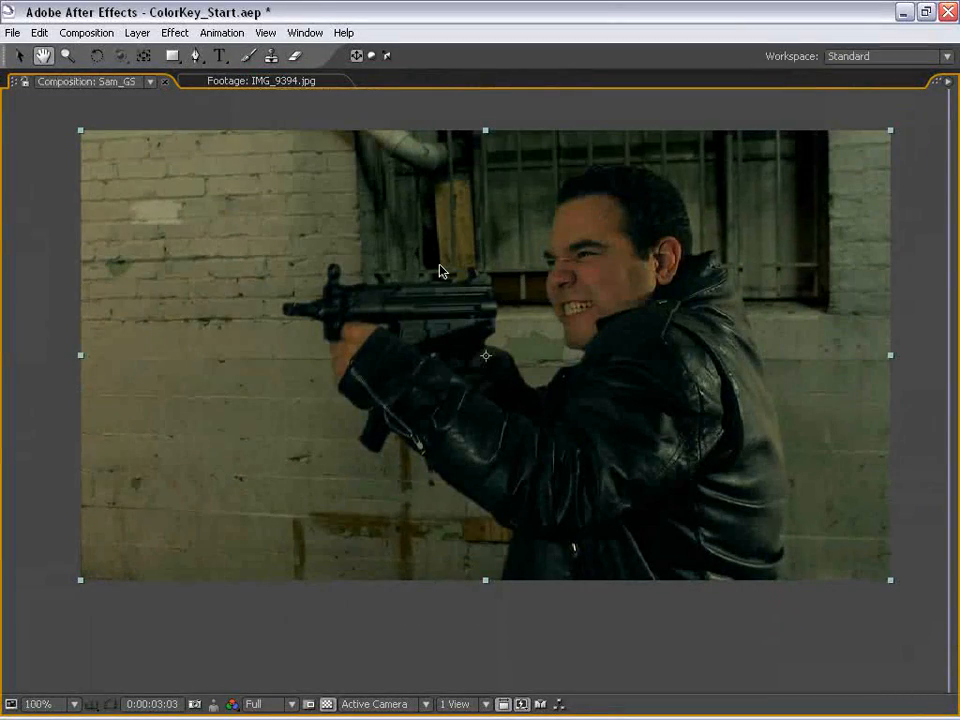